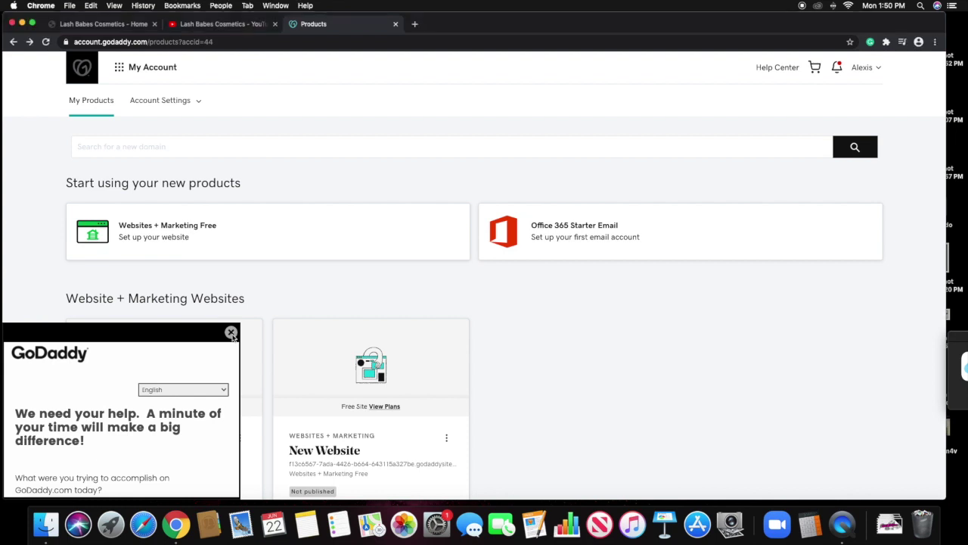
Dismiss the survey pop-up, open the Lash Babes Cosmetics website's dashboard and look through its overview.
left_click(230, 333)
scroll(257, 322, "down", 4)
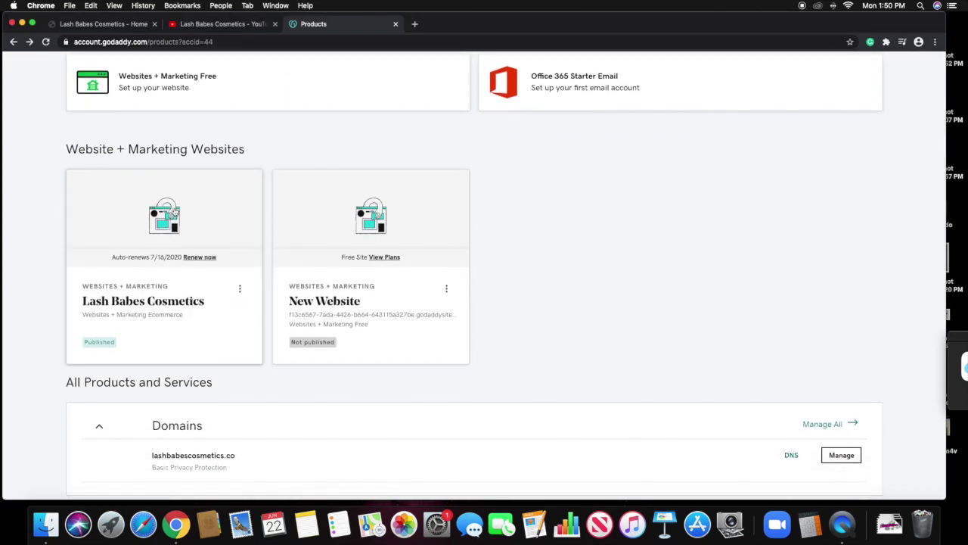
left_click(179, 214)
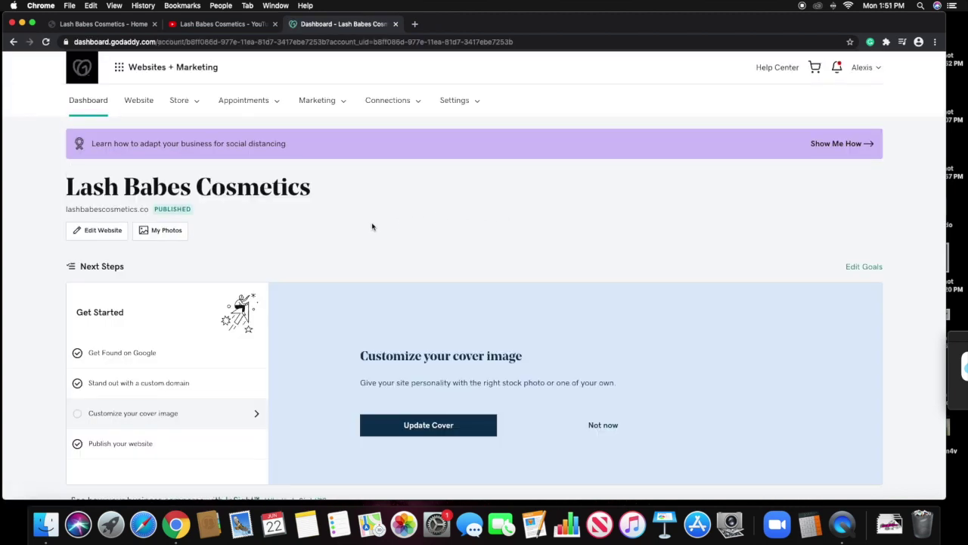
scroll(372, 227, "down", 15)
scroll(368, 242, "up", 15)
scroll(363, 233, "down", 5)
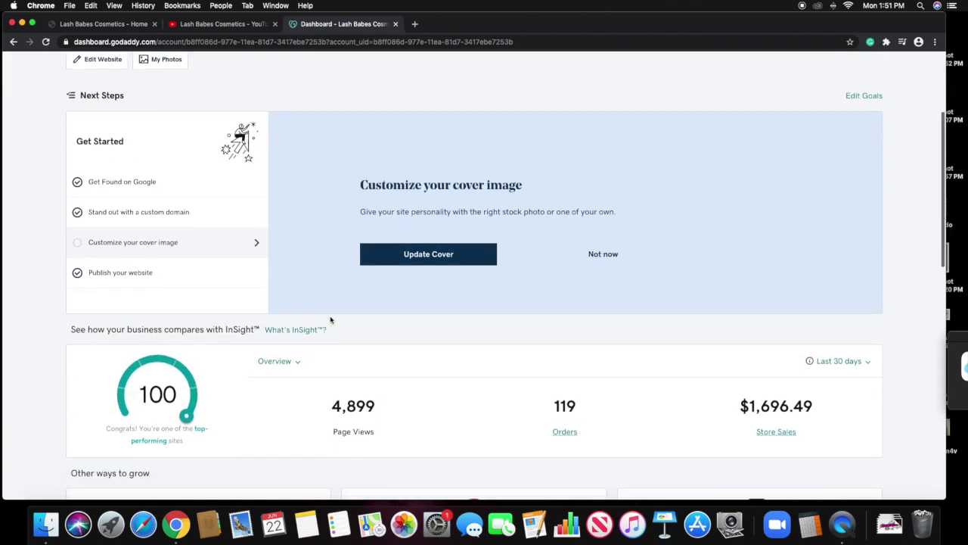
scroll(523, 385, "up", 4)
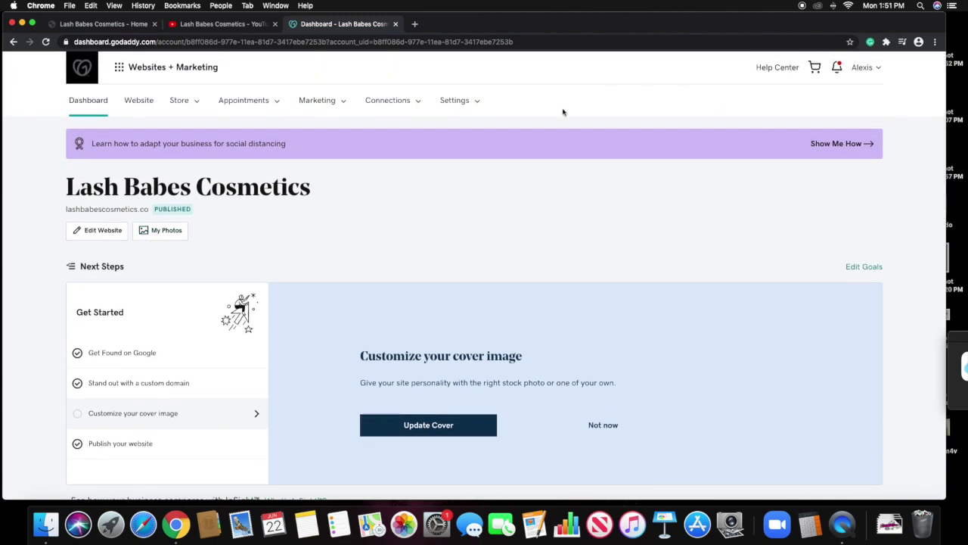
Open the Lash Babes Cosmetics website preview and examine the full home page in both the desktop and mobile views.
left_click(139, 101)
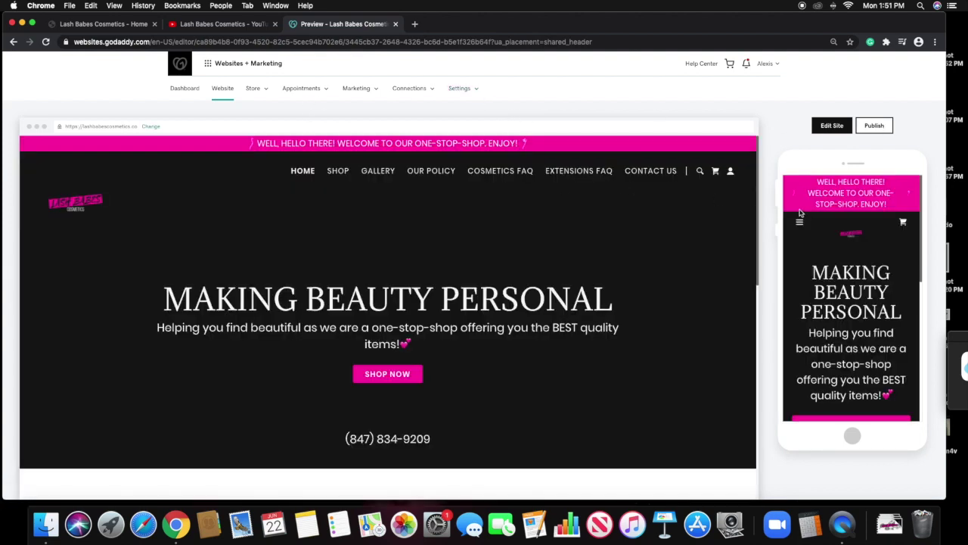
scroll(736, 193, "down", 2)
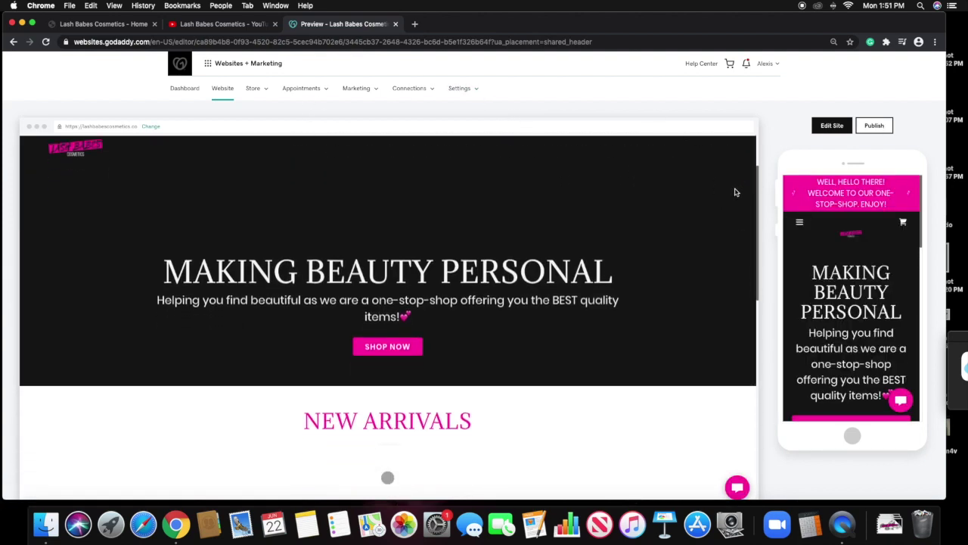
scroll(735, 195, "down", 8)
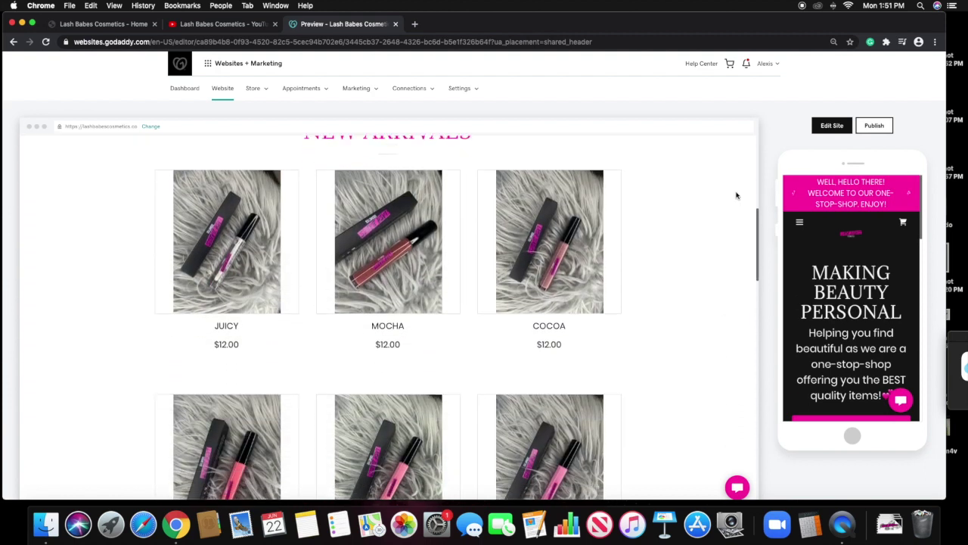
scroll(736, 195, "down", 10)
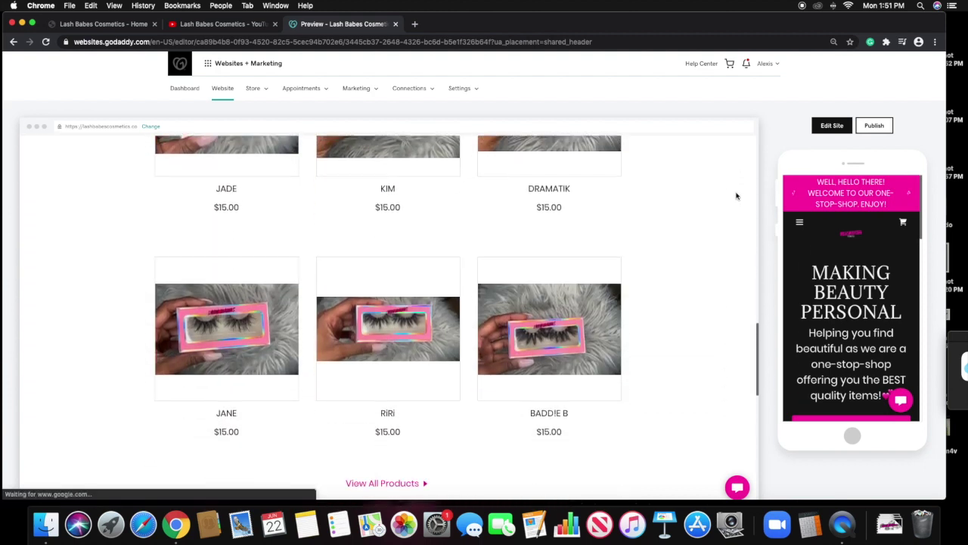
scroll(738, 198, "down", 10)
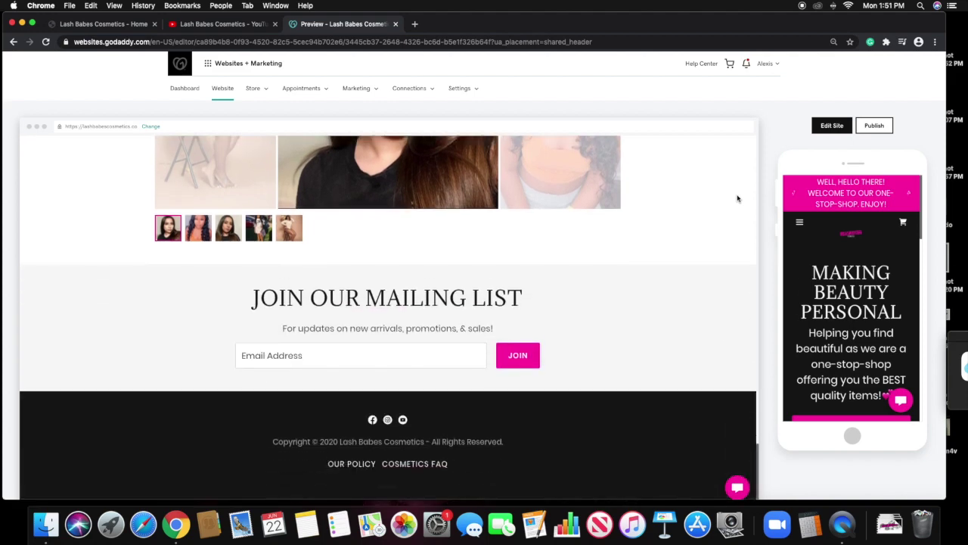
scroll(919, 279, "down", 6)
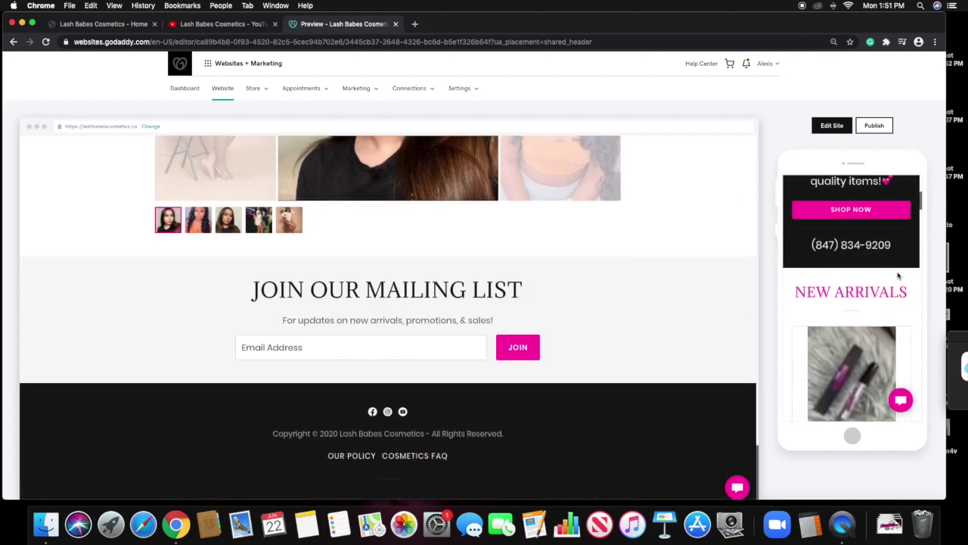
scroll(896, 277, "down", 10)
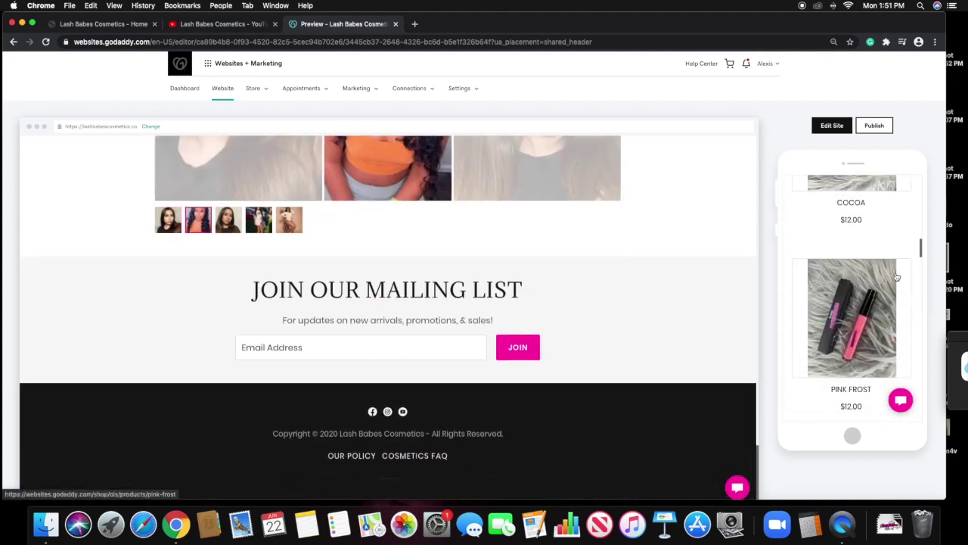
scroll(896, 277, "down", 10)
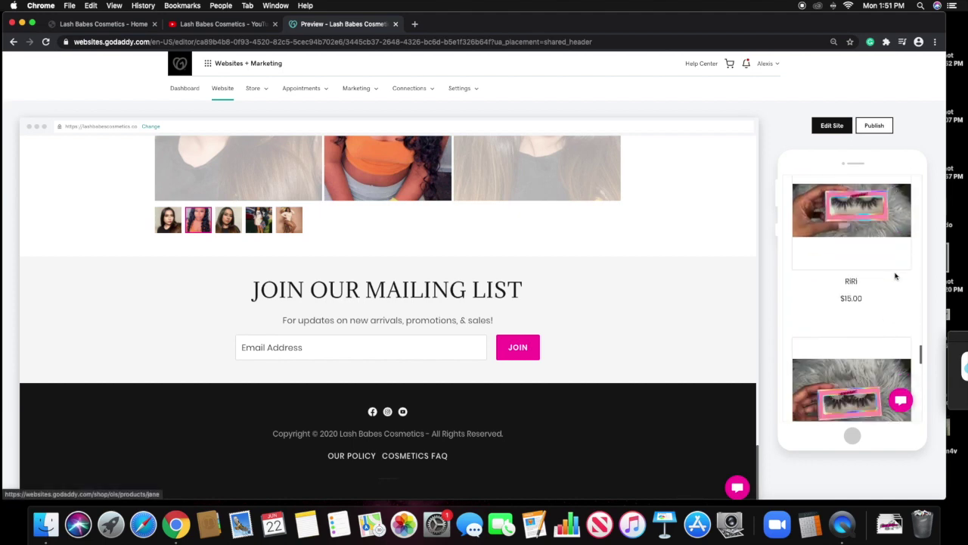
scroll(896, 277, "down", 3)
scroll(897, 277, "up", 20)
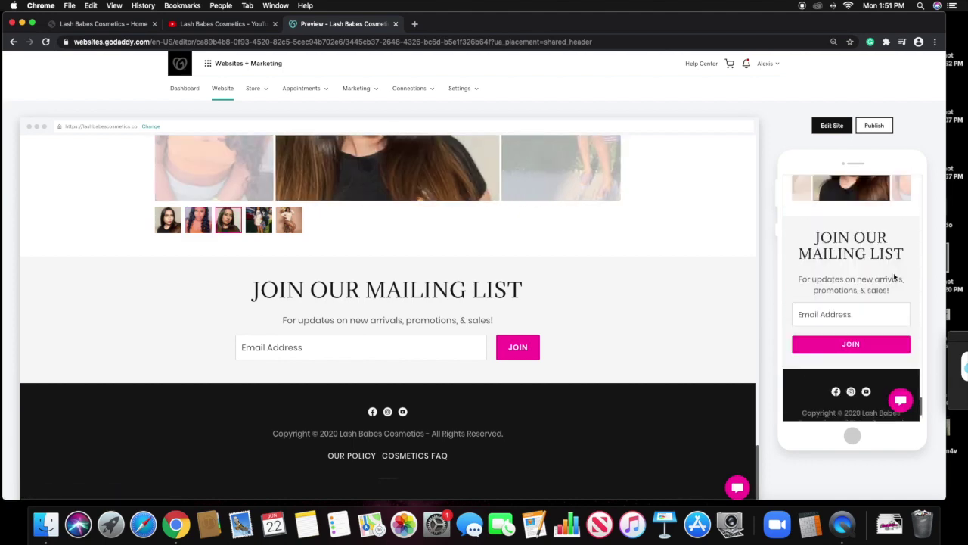
scroll(895, 277, "up", 3)
scroll(469, 219, "up", 20)
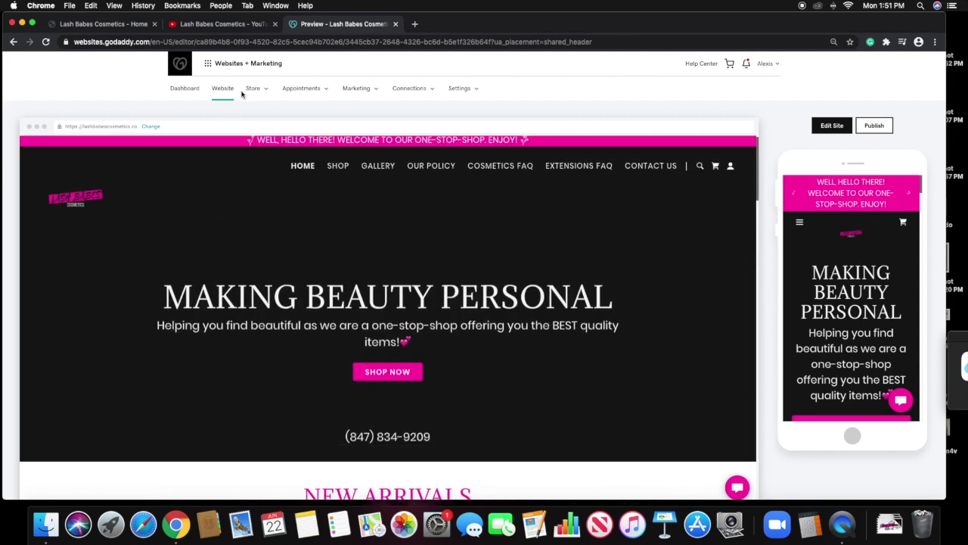
Browse the site's Shop page, including the second product page and the Extensions, Glue, Lips and Lashes categories, ending on All Products.
left_click(341, 173)
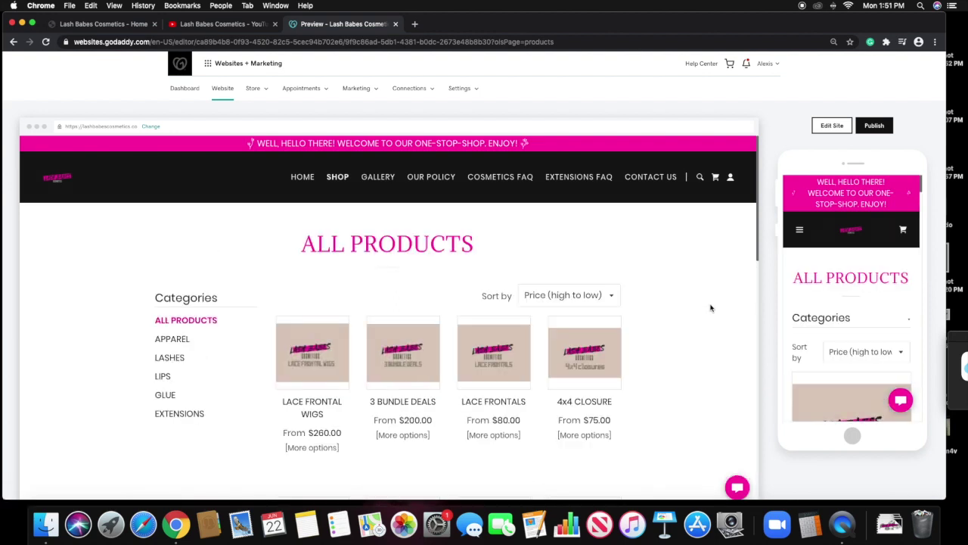
scroll(705, 305, "down", 3)
scroll(712, 309, "down", 8)
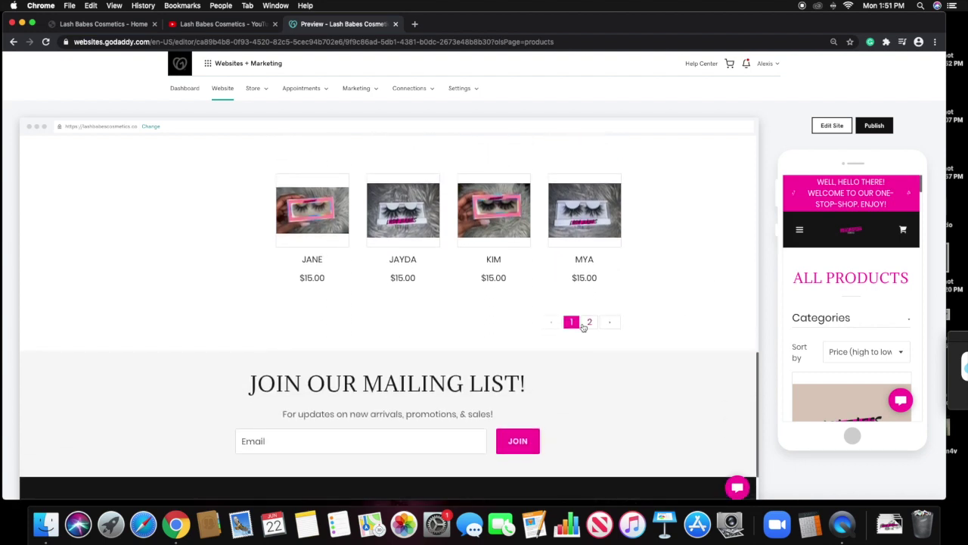
left_click(589, 324)
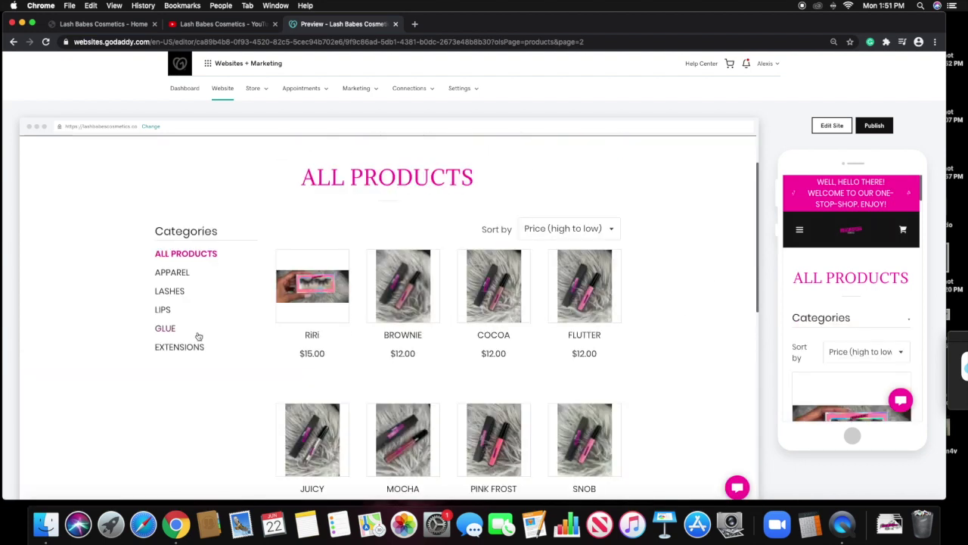
left_click(195, 347)
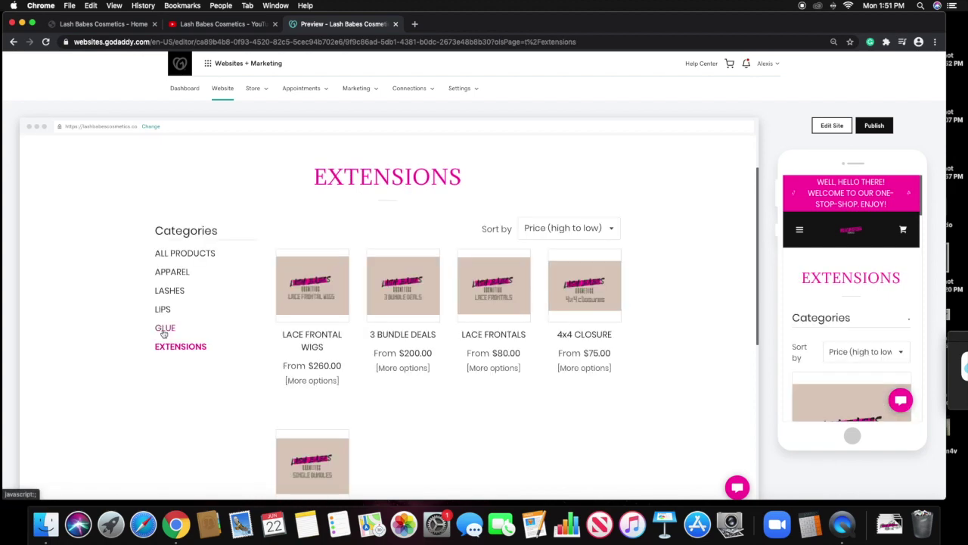
left_click(163, 331)
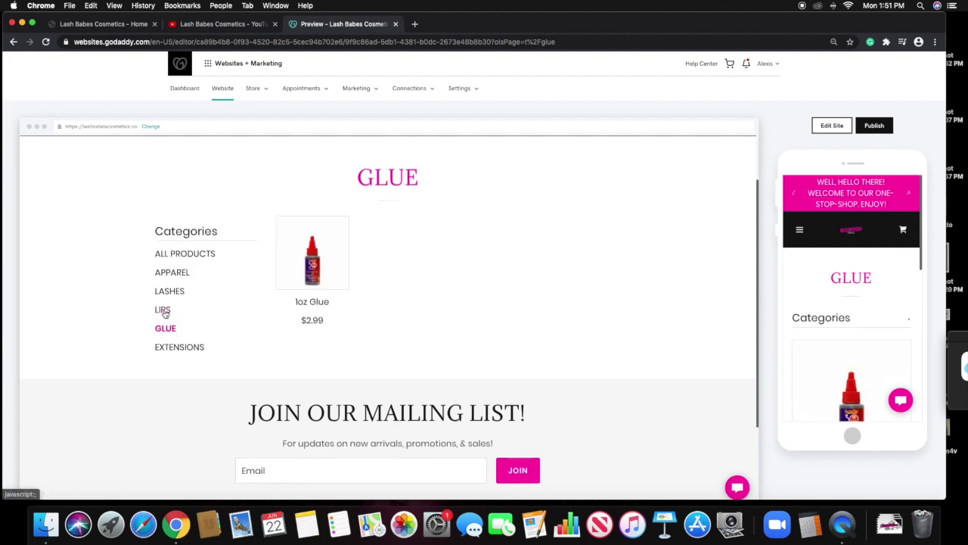
left_click(165, 313)
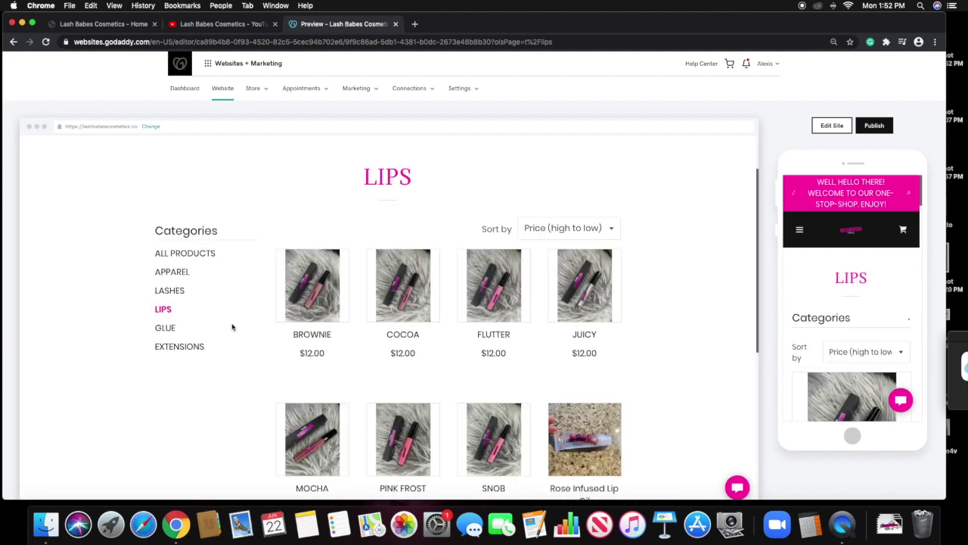
scroll(248, 336, "down", 2)
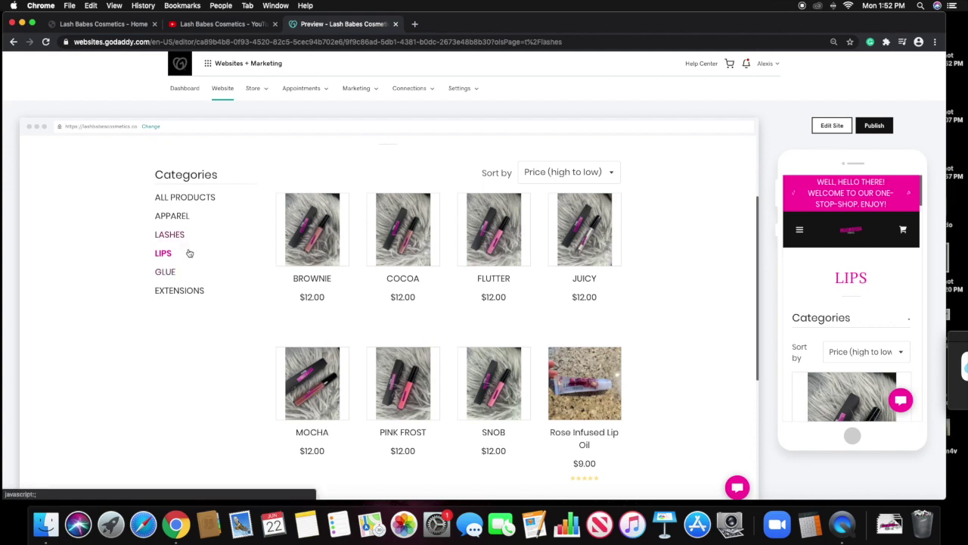
left_click(178, 237)
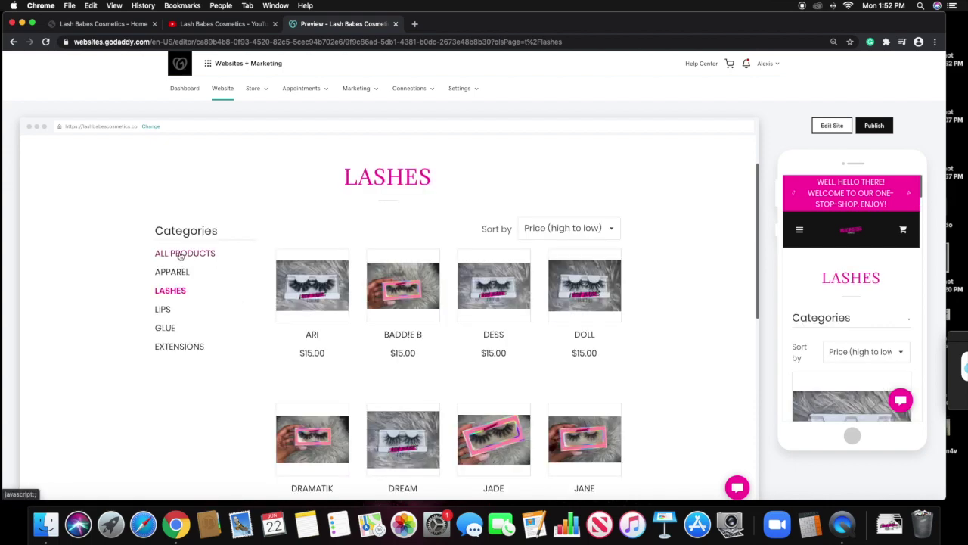
left_click(172, 256)
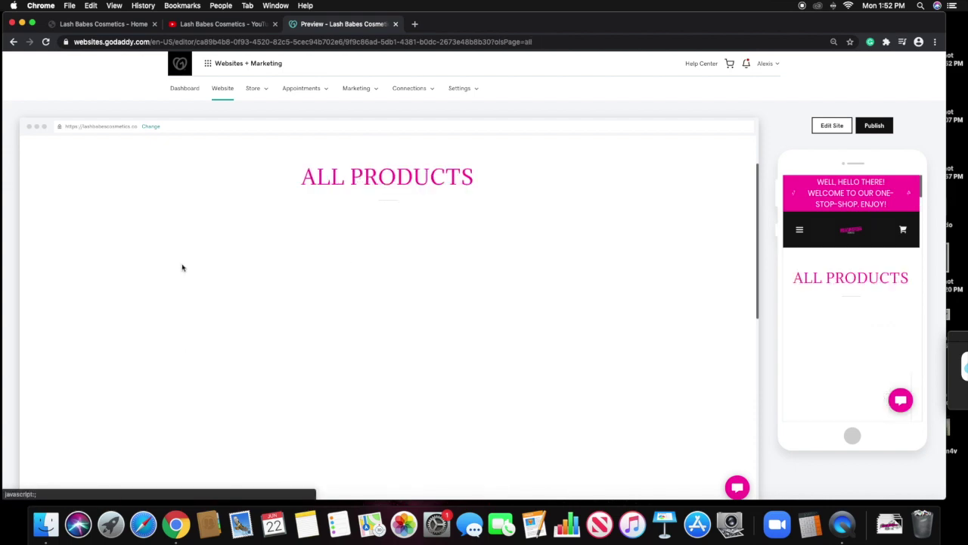
Leave the site preview for the dashboard and go to the account's list of websites.
left_click(187, 90)
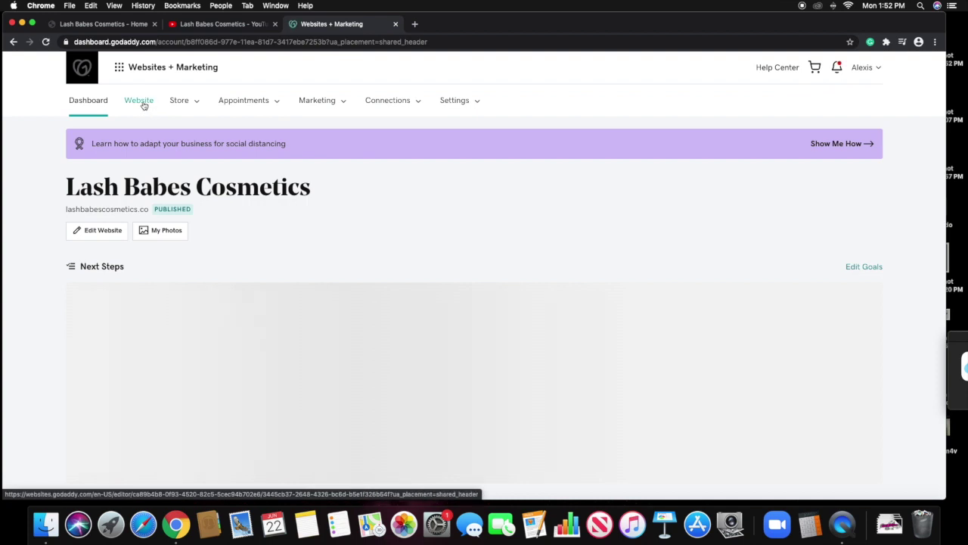
left_click(139, 101)
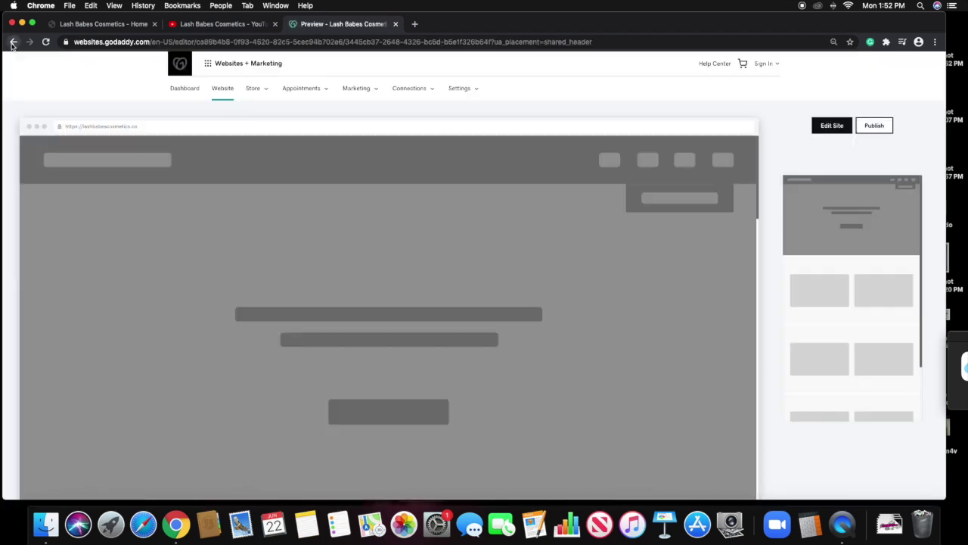
left_click(13, 43)
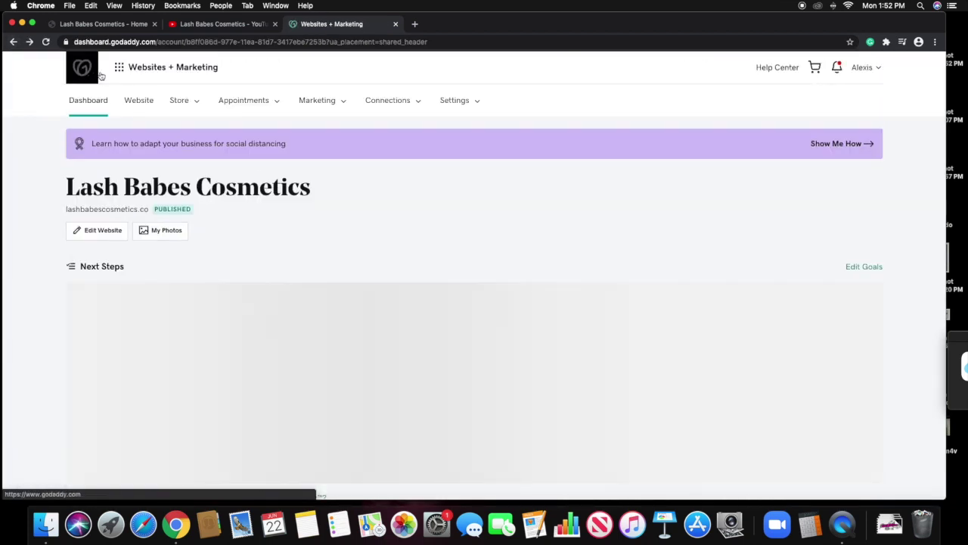
left_click(121, 68)
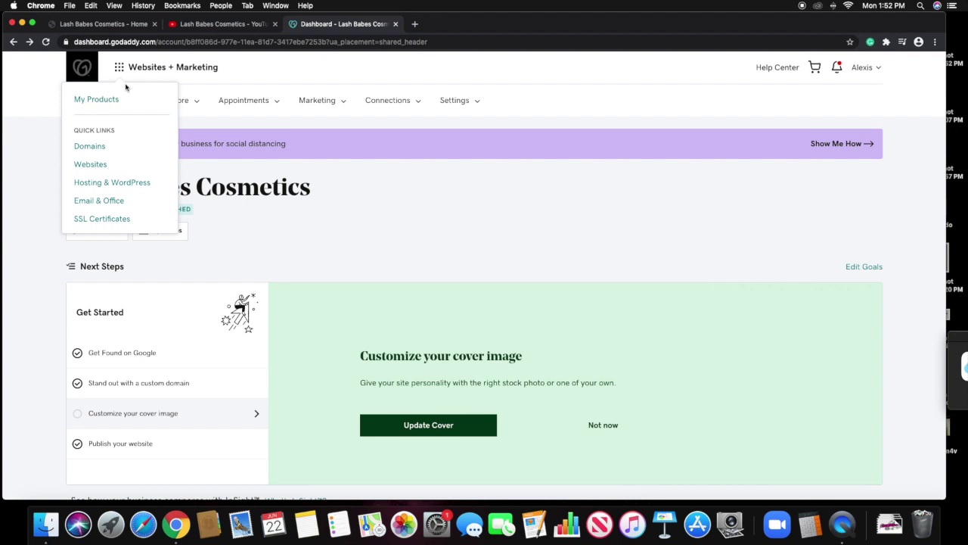
left_click(94, 164)
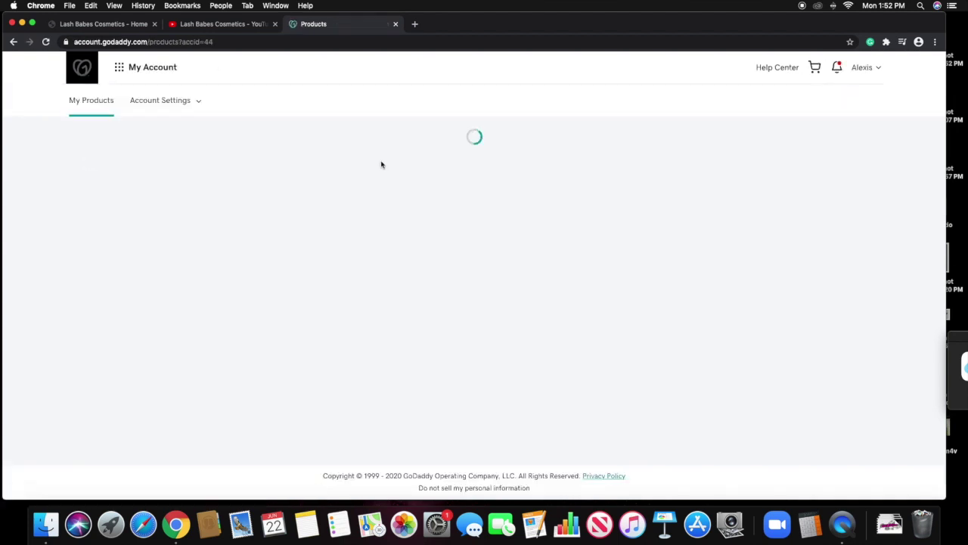
Start the setup of the unpublished New Website and choose the Clothing and Apparel Store category for it.
scroll(381, 164, "down", 5)
scroll(381, 164, "down", 1)
scroll(363, 165, "up", 2)
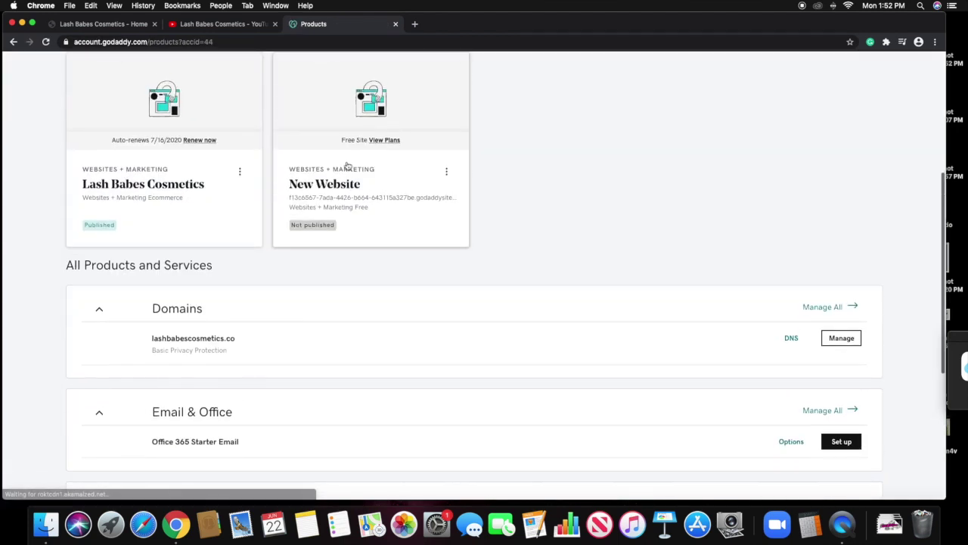
scroll(318, 114, "up", 1)
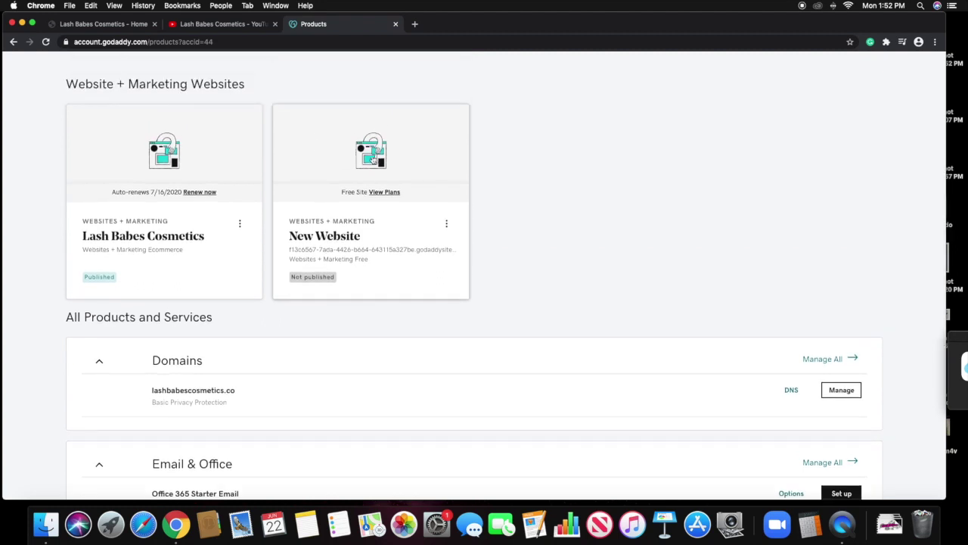
left_click(370, 156)
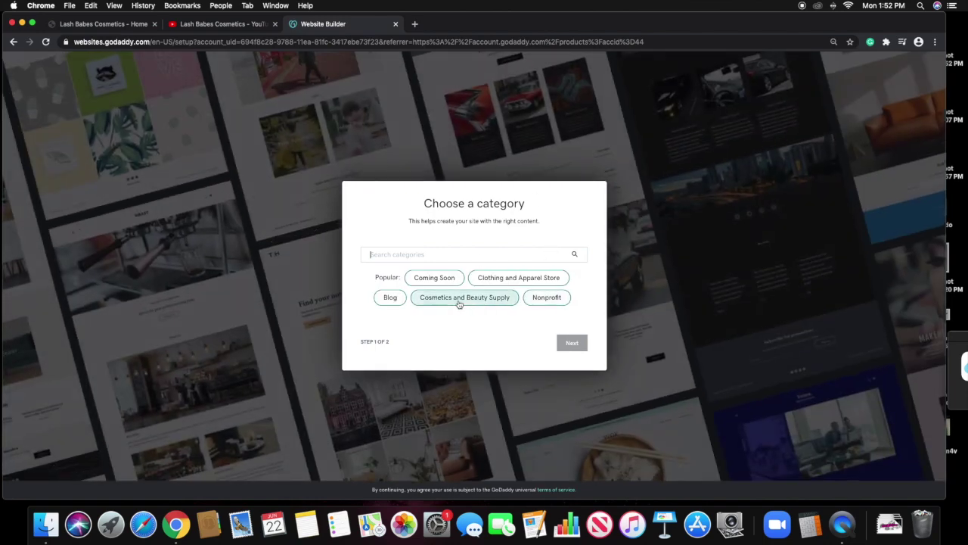
left_click(503, 280)
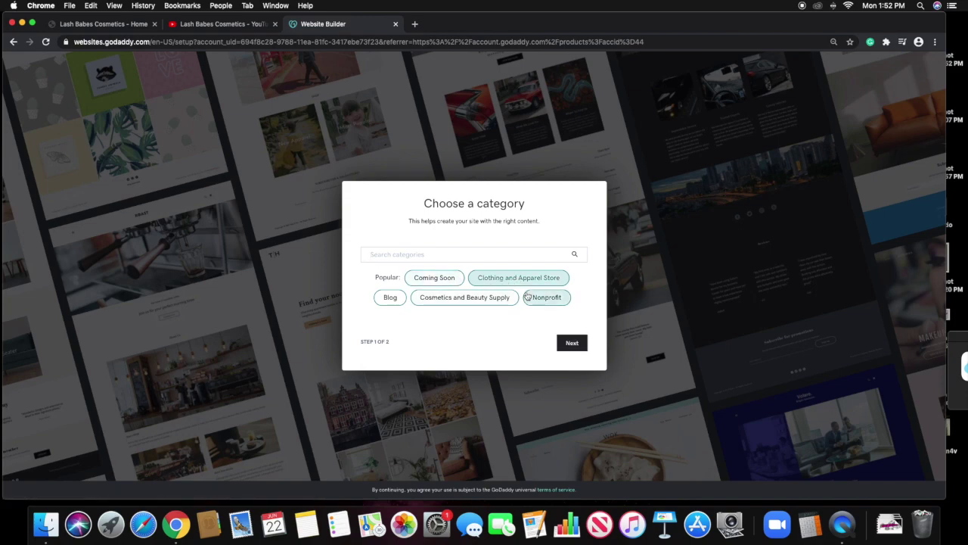
left_click(572, 344)
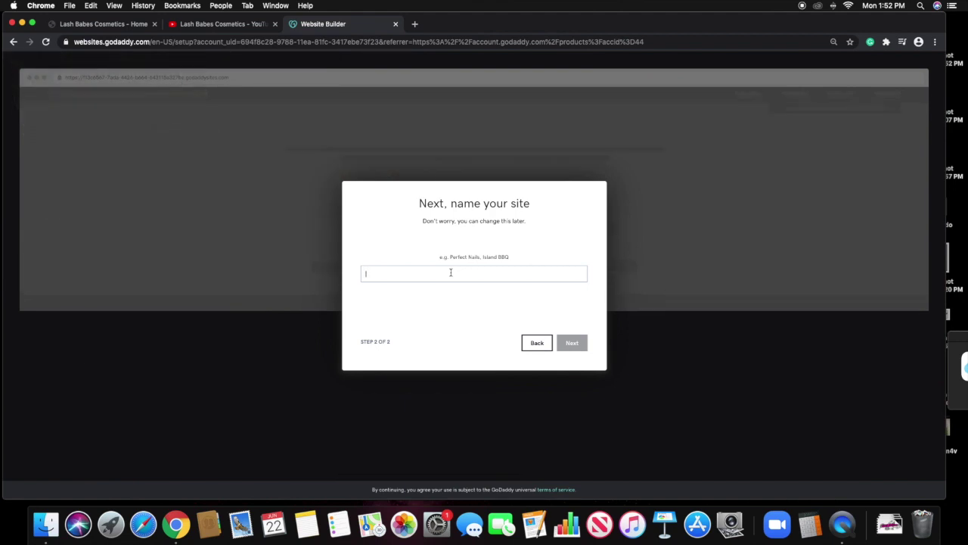
Name the new site One Stop Shop and continue to the site editor.
left_click(458, 273)
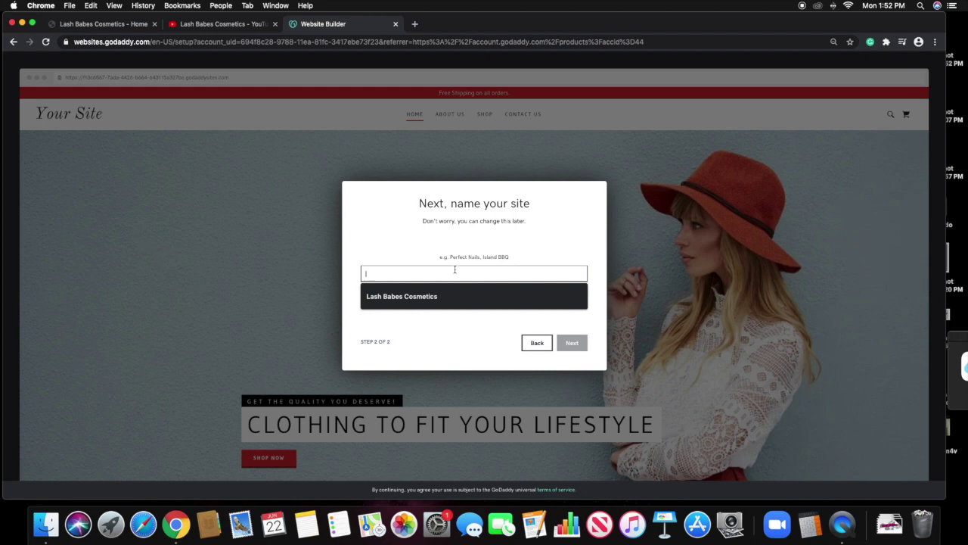
type("One Stop Shop")
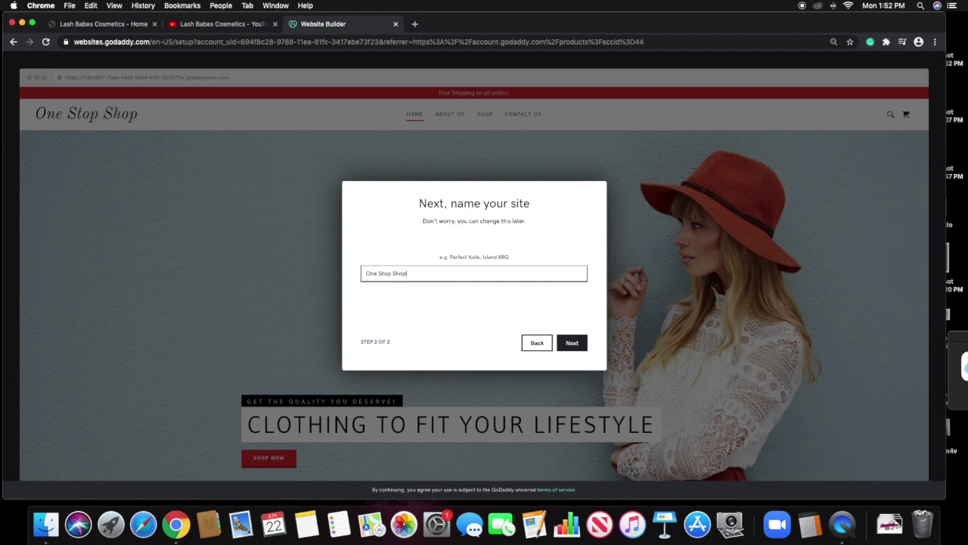
left_click(564, 341)
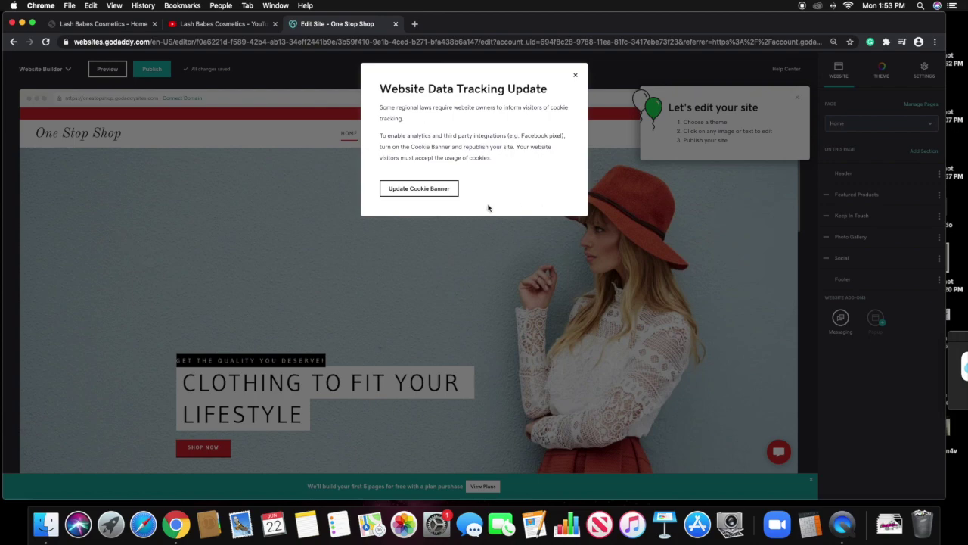
Go from the data tracking notice to the cookie banner settings and look over the home page's Featured Products section.
left_click(419, 189)
scroll(442, 195, "down", 10)
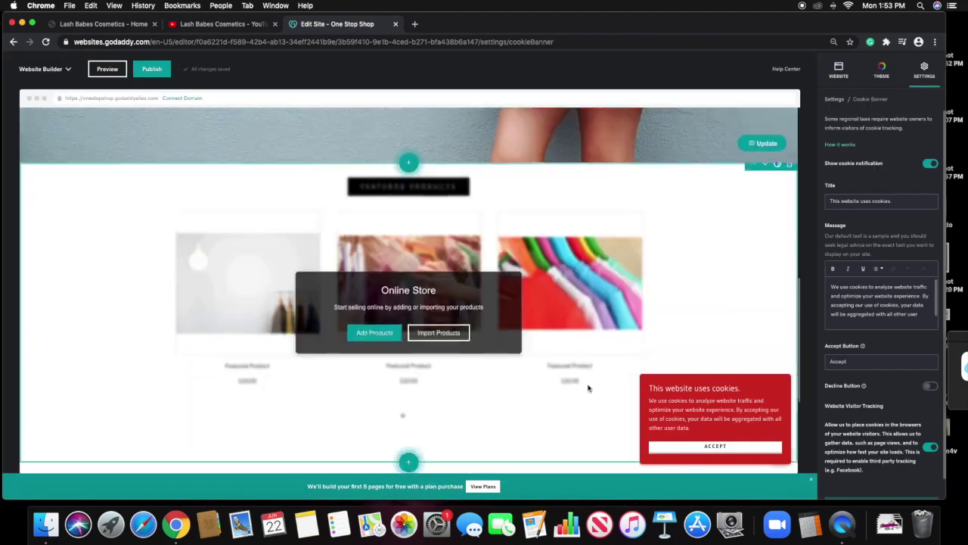
scroll(530, 333, "up", 5)
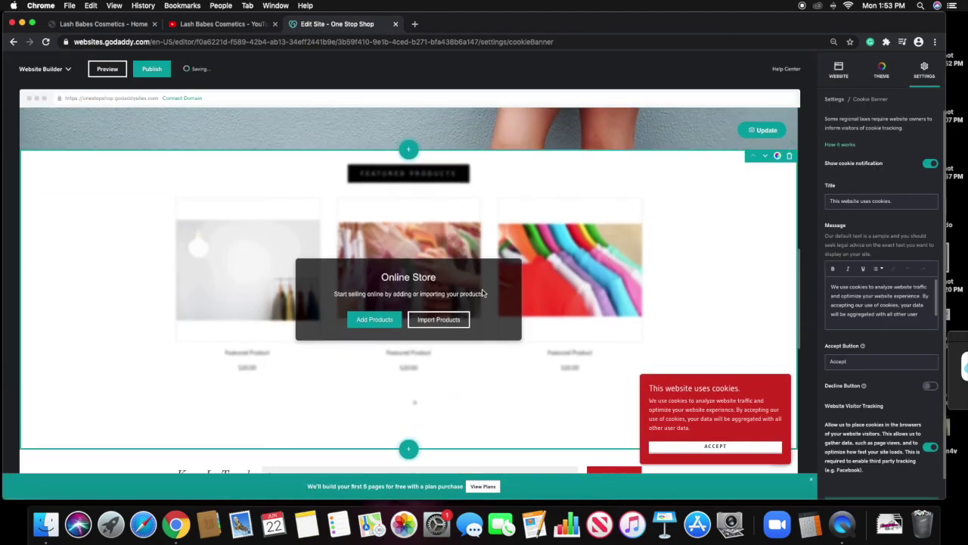
scroll(491, 366, "up", 2)
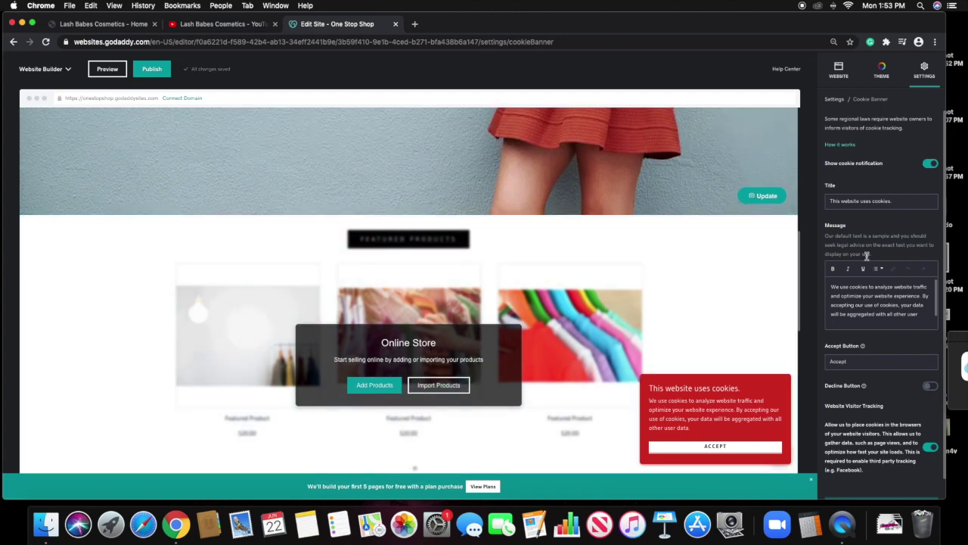
scroll(877, 147, "down", 1)
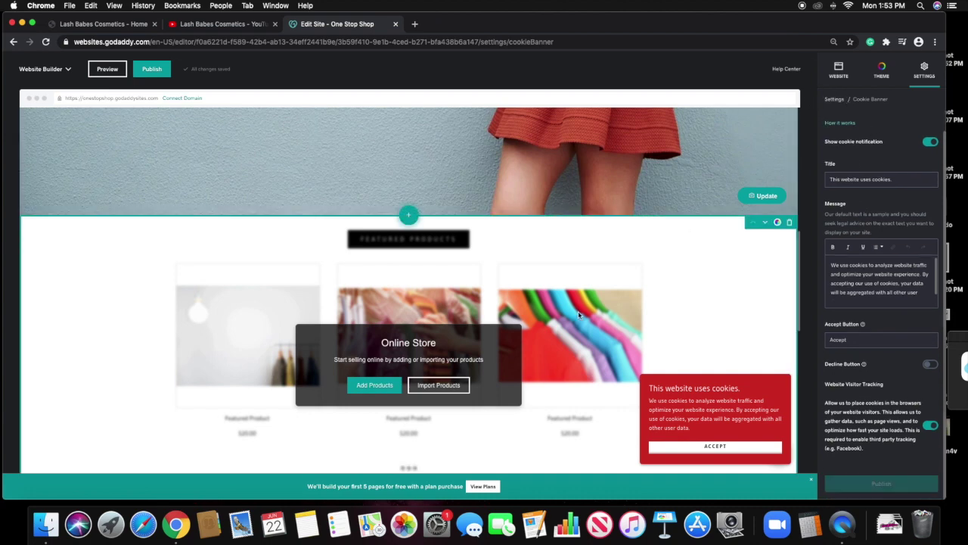
scroll(851, 346, "up", 1)
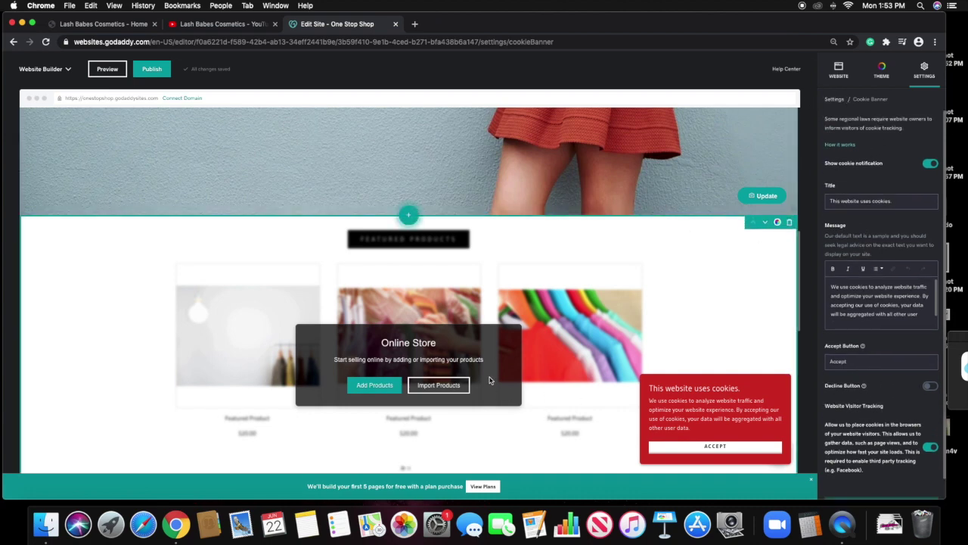
Start adding a product to the online store from the home page's Featured Products section.
left_click(376, 376)
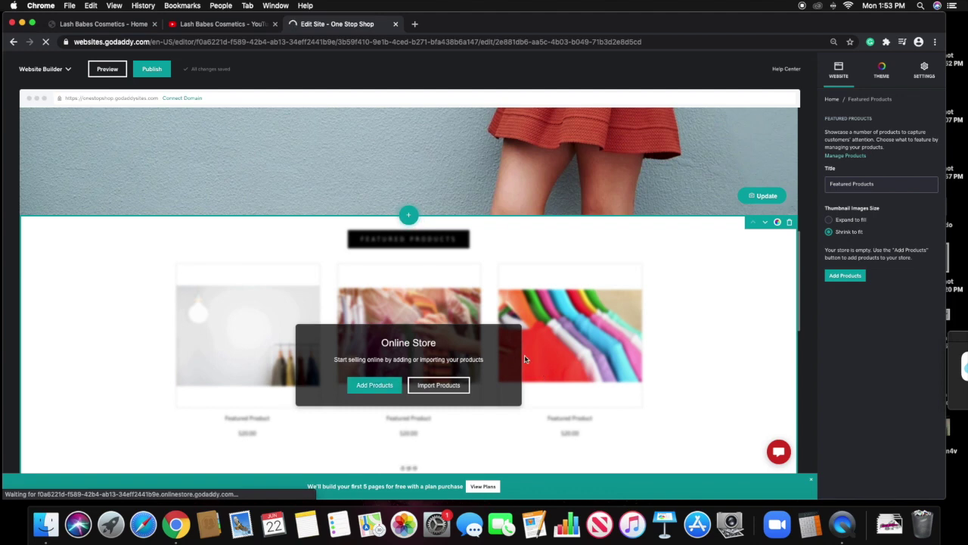
scroll(398, 368, "down", 3)
scroll(399, 369, "up", 5)
scroll(398, 369, "up", 2)
scroll(399, 368, "down", 4)
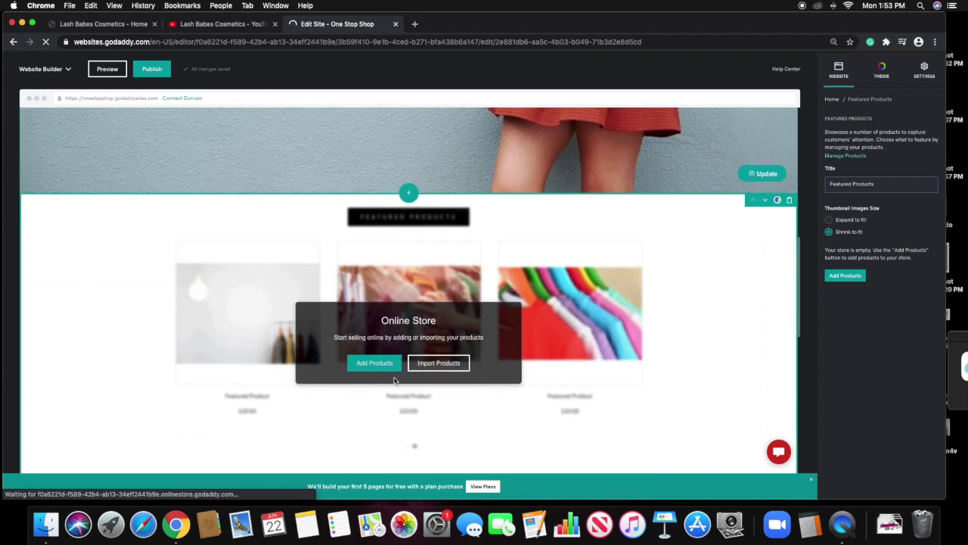
left_click(382, 363)
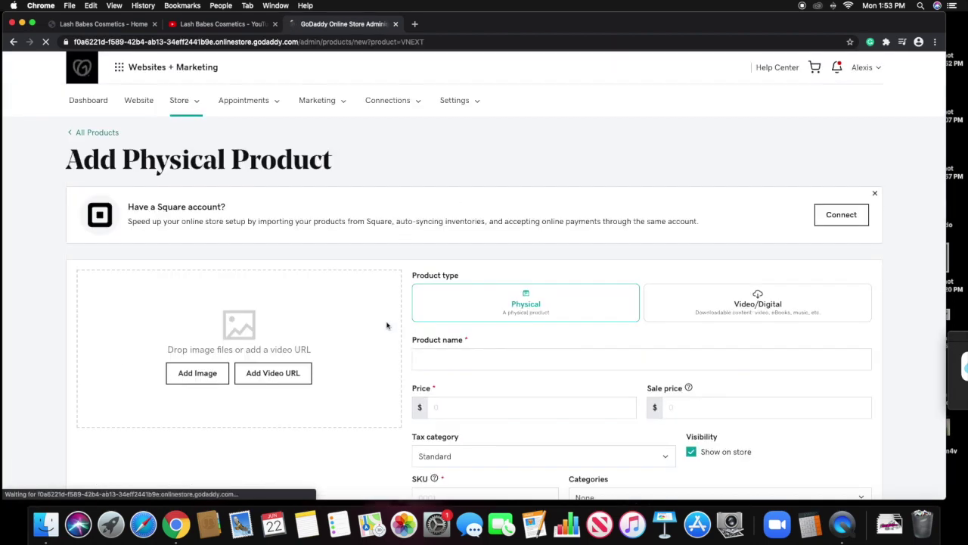
Add the image IMG_0481.PNG from the Downloads folder to the new physical product.
scroll(378, 320, "down", 4)
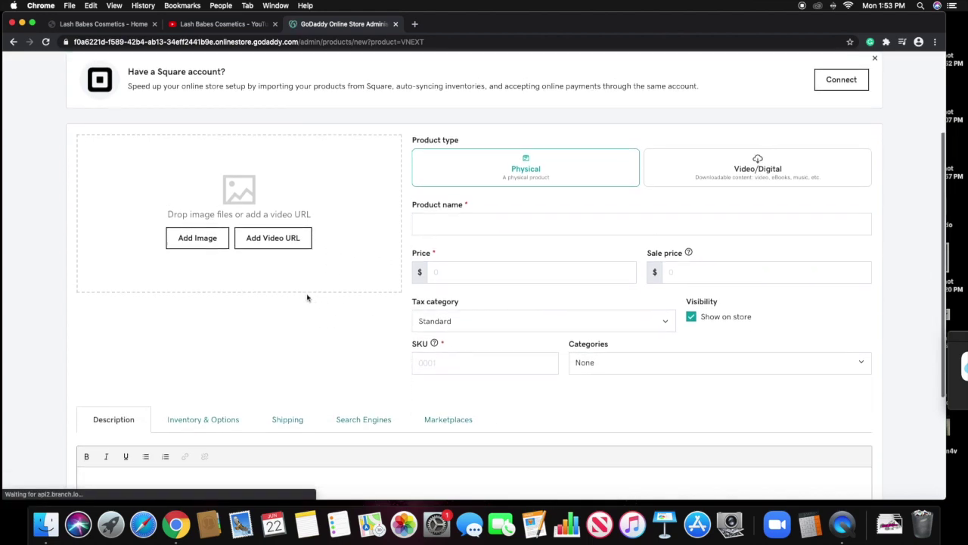
scroll(259, 260, "down", 3)
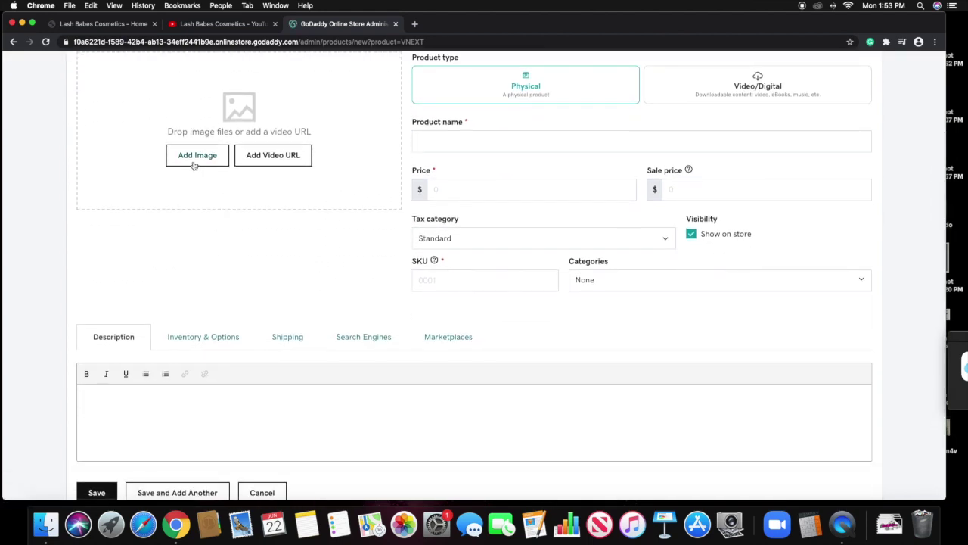
left_click(213, 208)
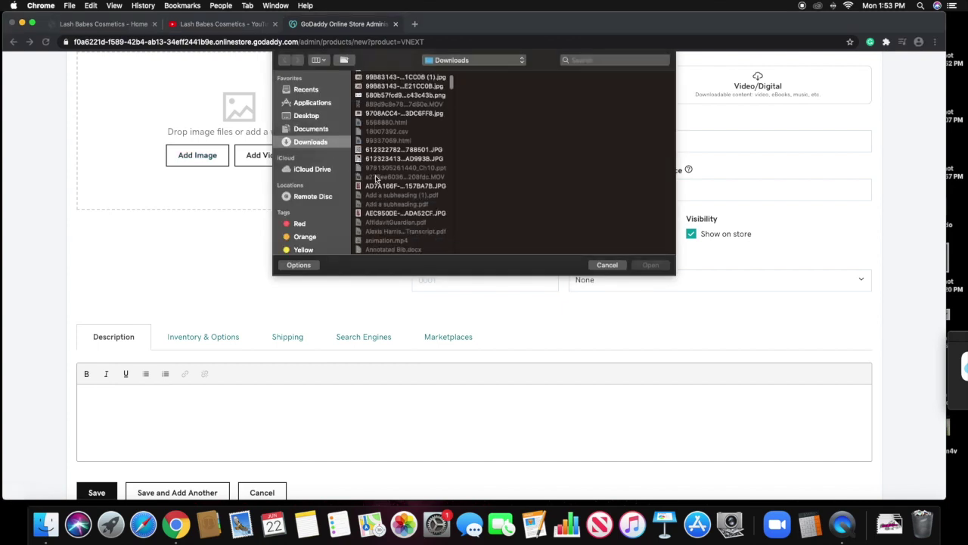
scroll(380, 189, "down", 10)
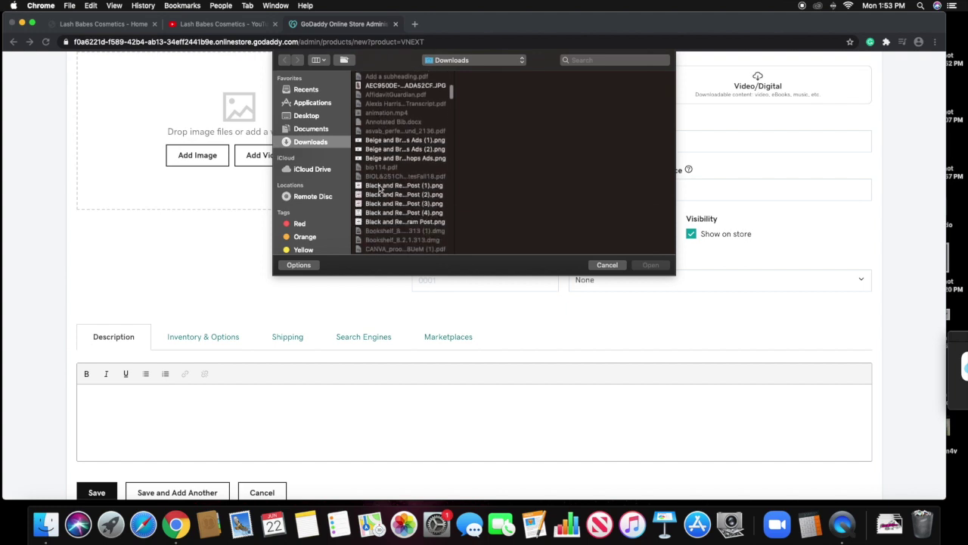
scroll(380, 189, "down", 10)
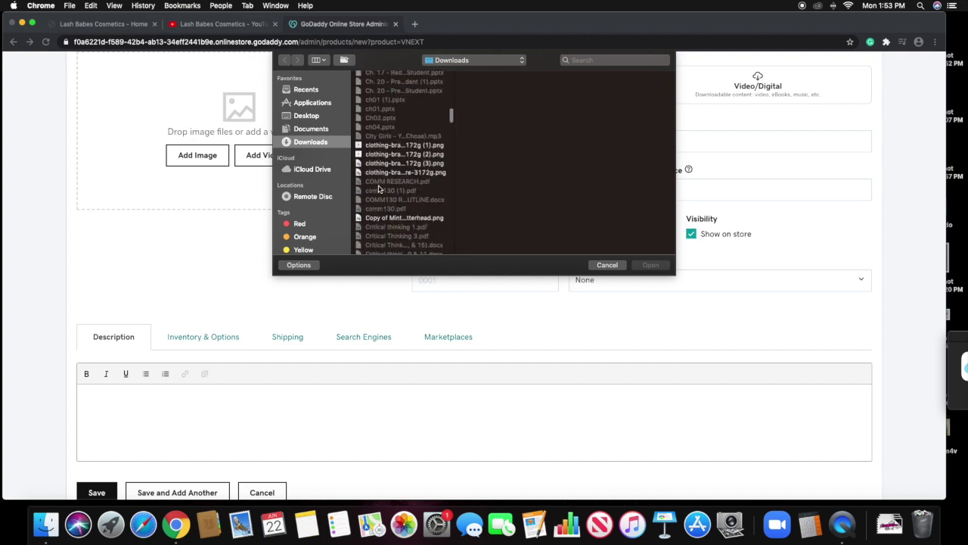
scroll(379, 189, "up", 5)
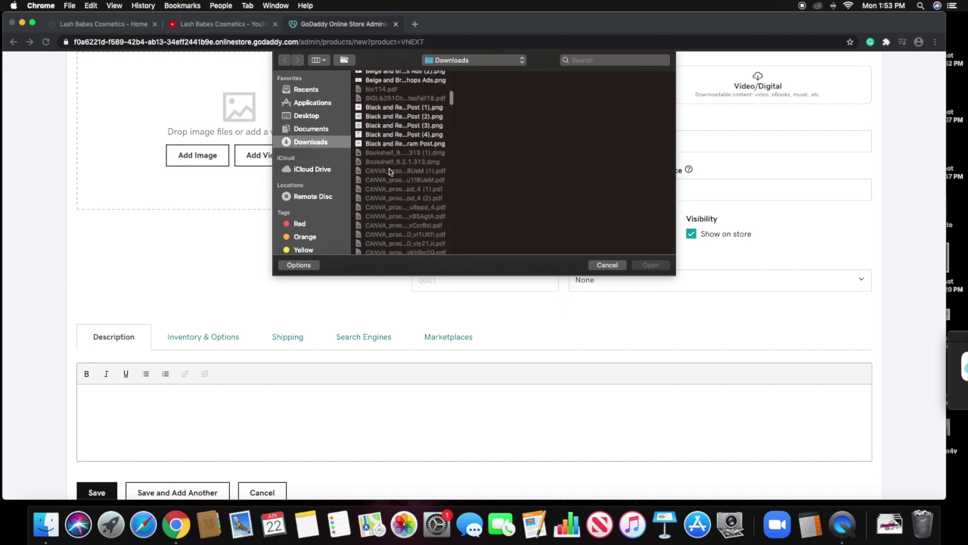
left_click(378, 108)
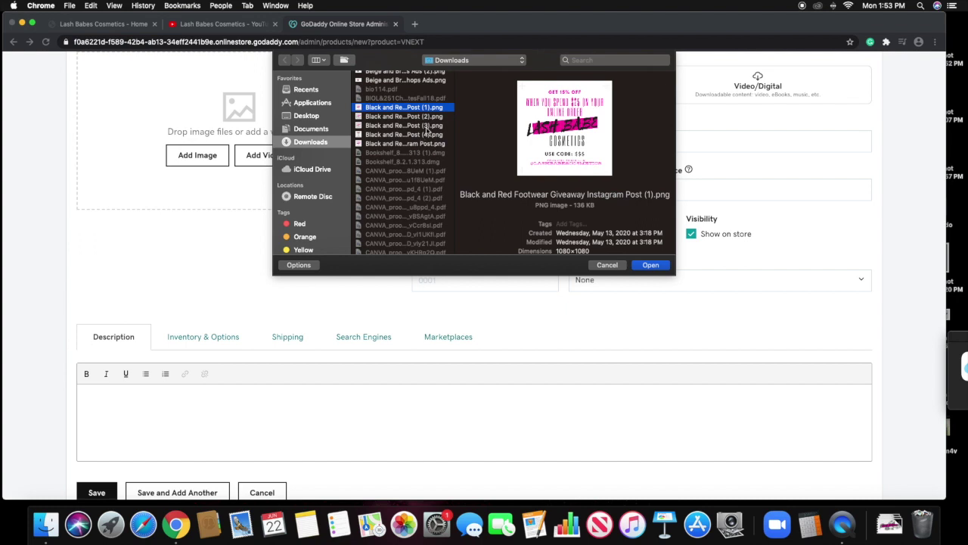
scroll(398, 127, "up", 10)
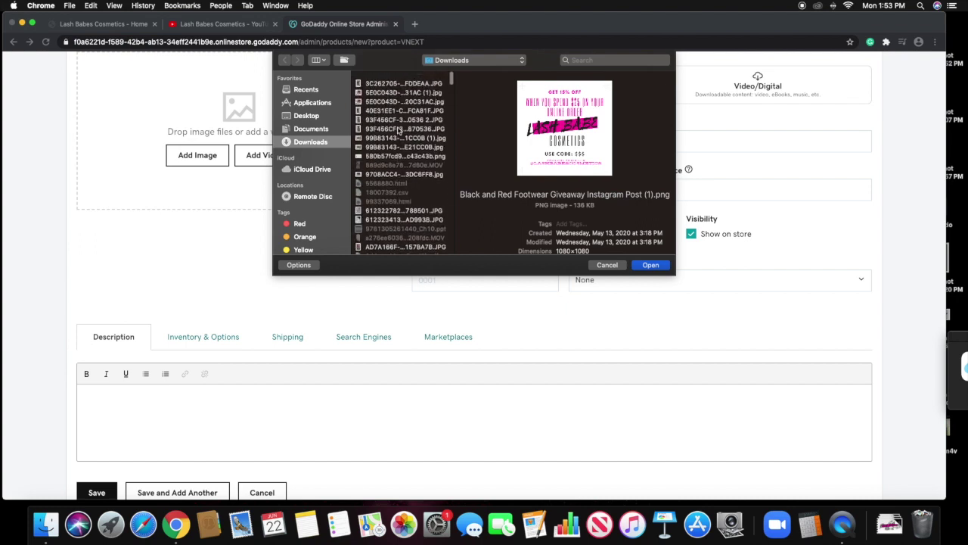
scroll(401, 140, "down", 8)
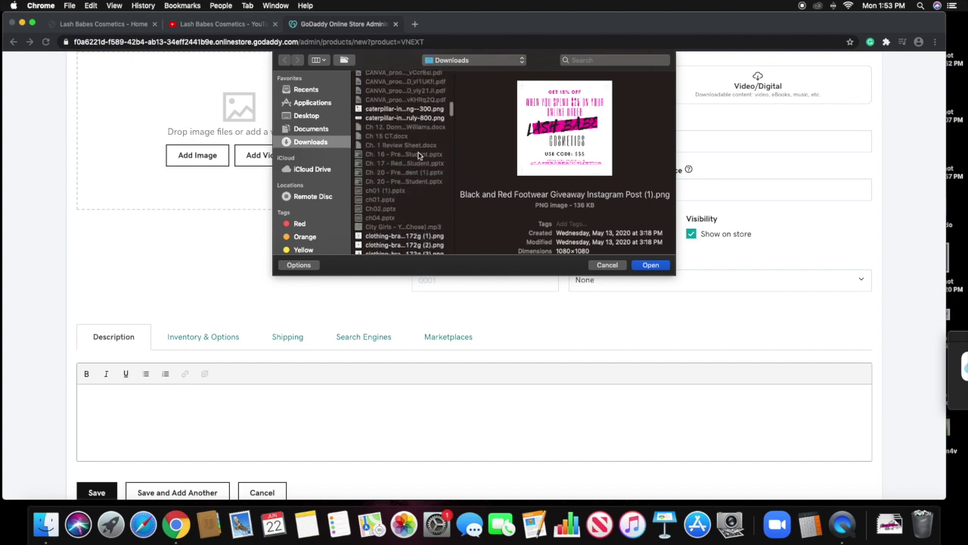
scroll(416, 158, "down", 10)
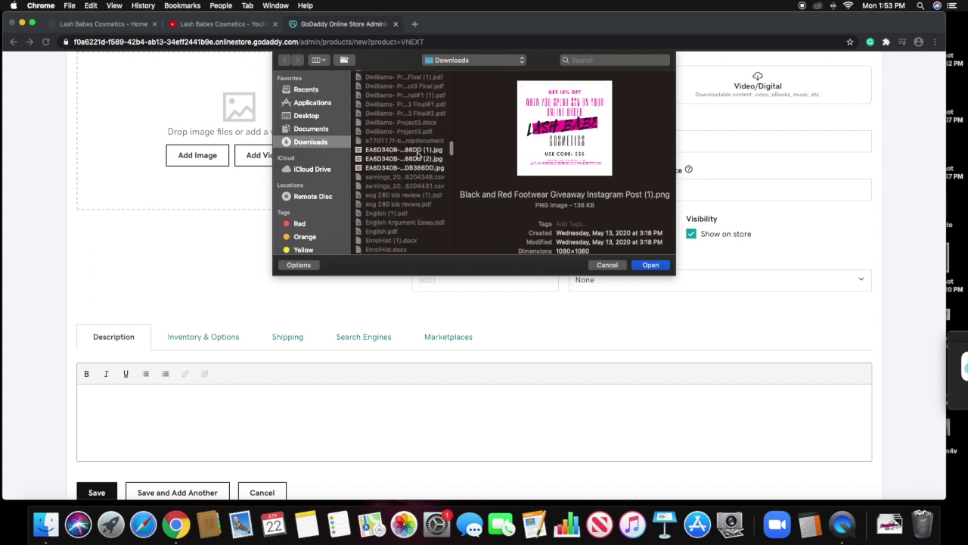
scroll(407, 166, "down", 4)
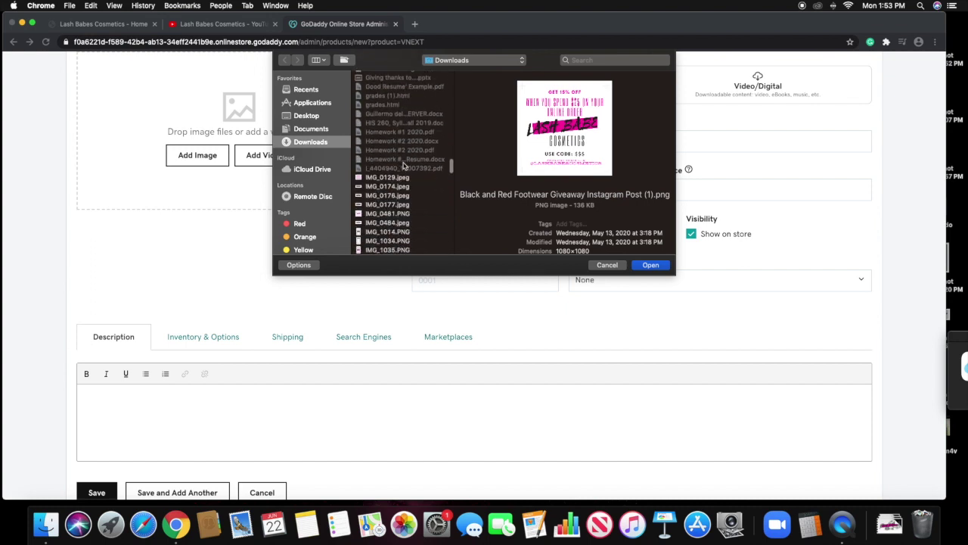
scroll(405, 165, "down", 3)
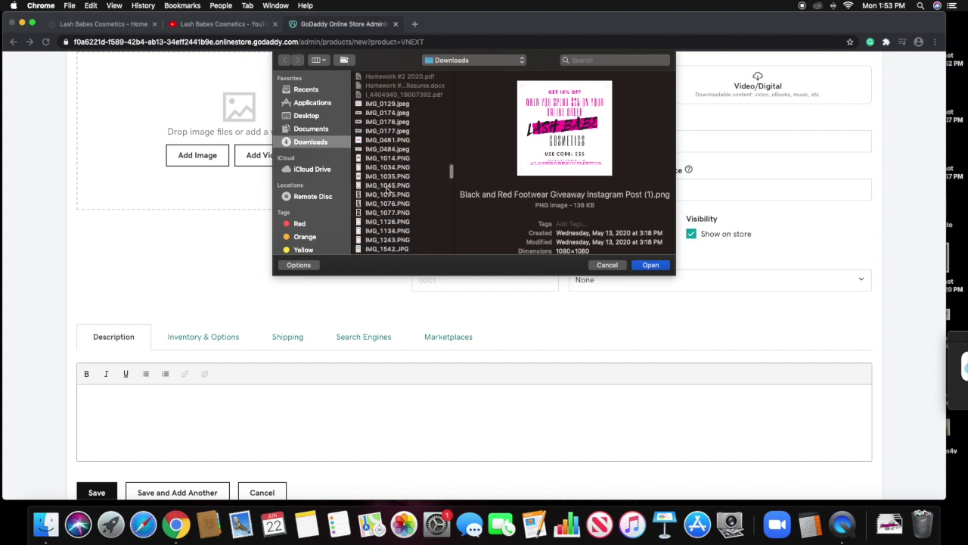
left_click(387, 141)
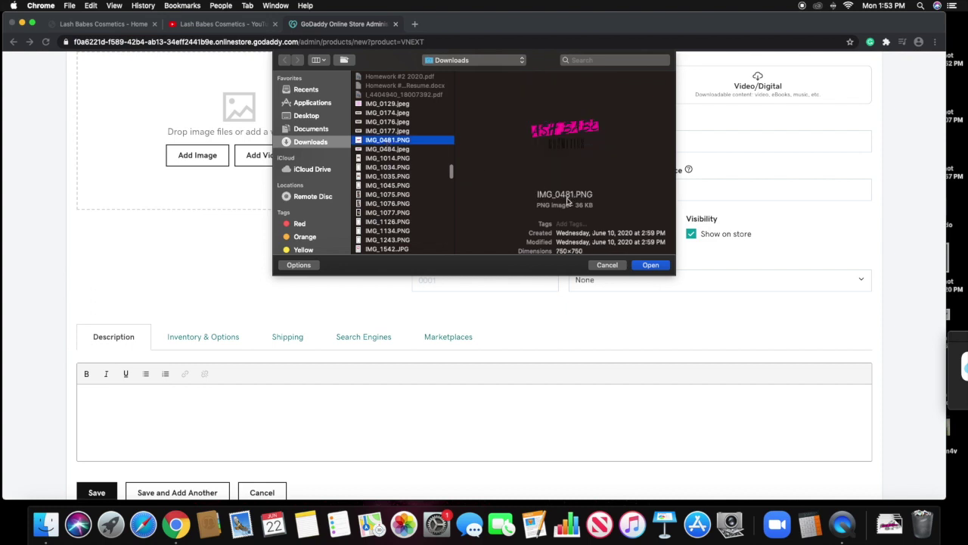
left_click(649, 264)
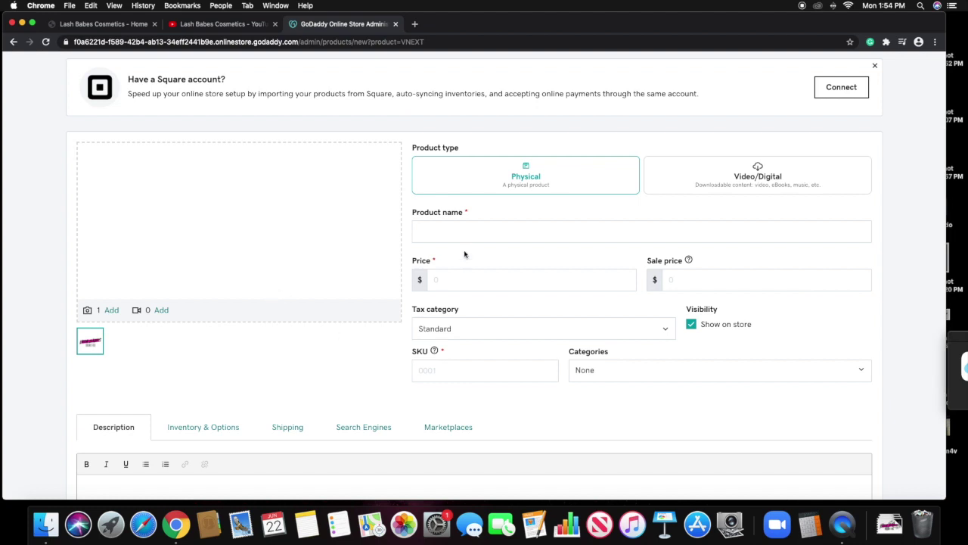
Name the product Sample, set its price to $5.00 and keep the Standard tax category.
left_click(457, 231)
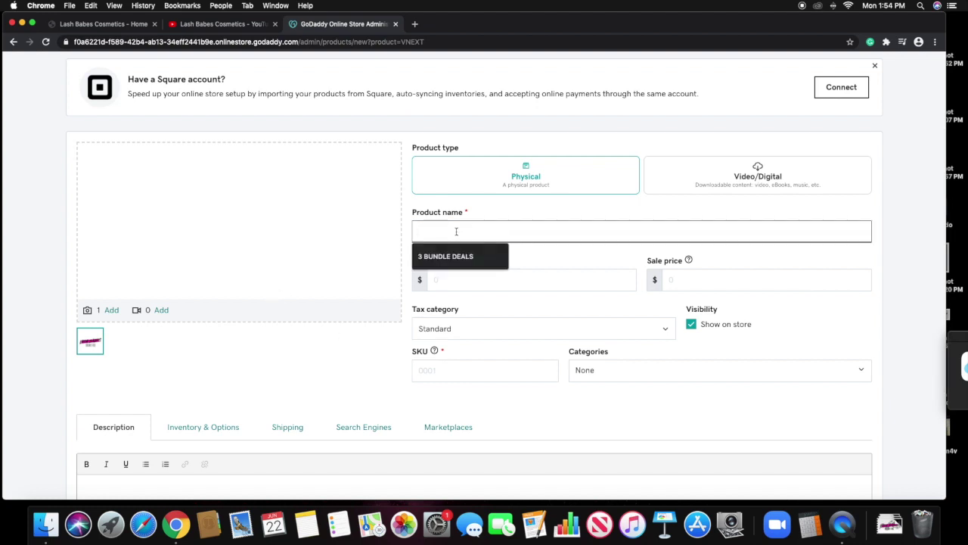
type("E")
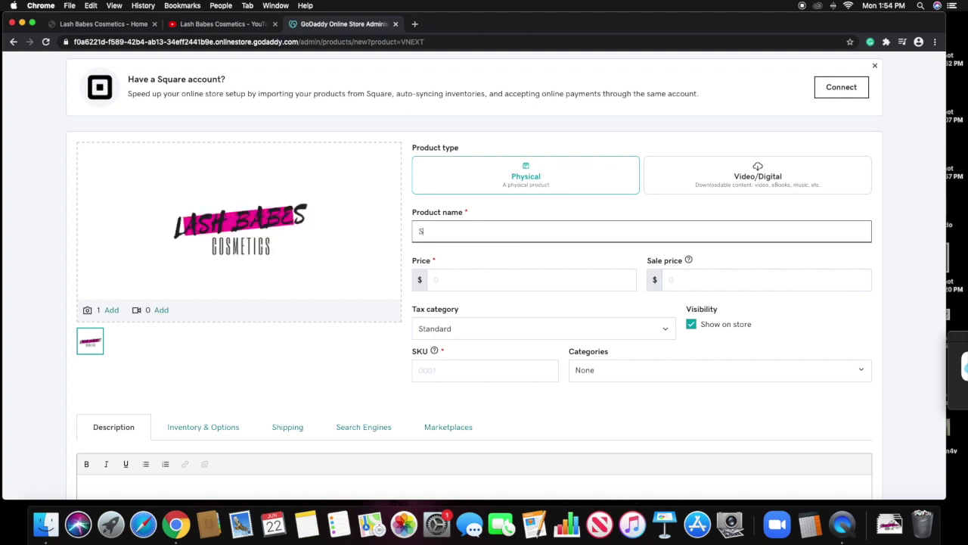
left_click(519, 277)
type("5")
left_click(514, 310)
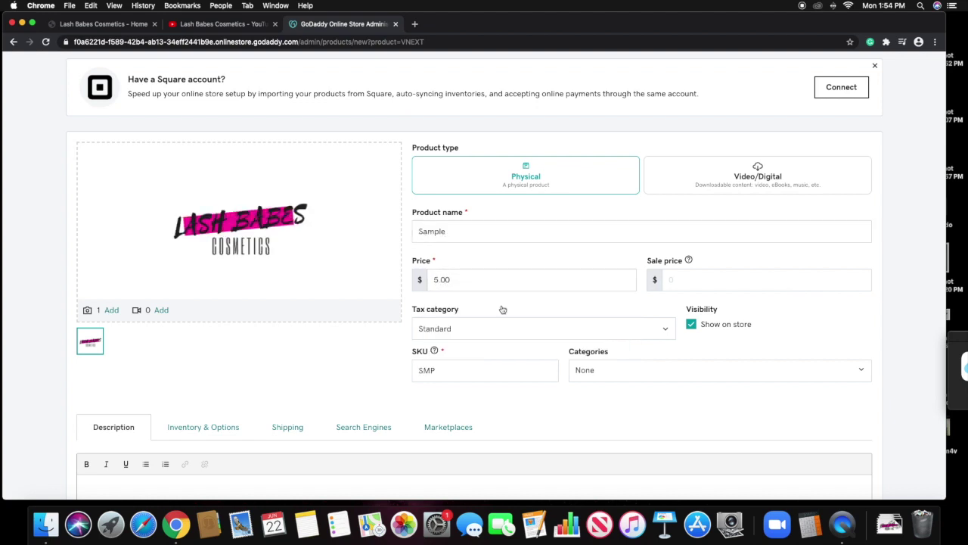
left_click(507, 326)
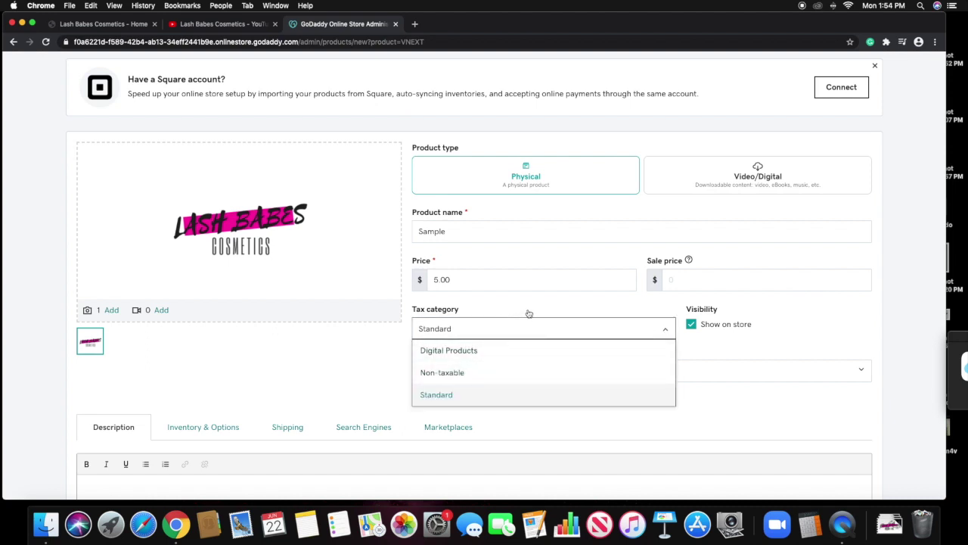
left_click(507, 300)
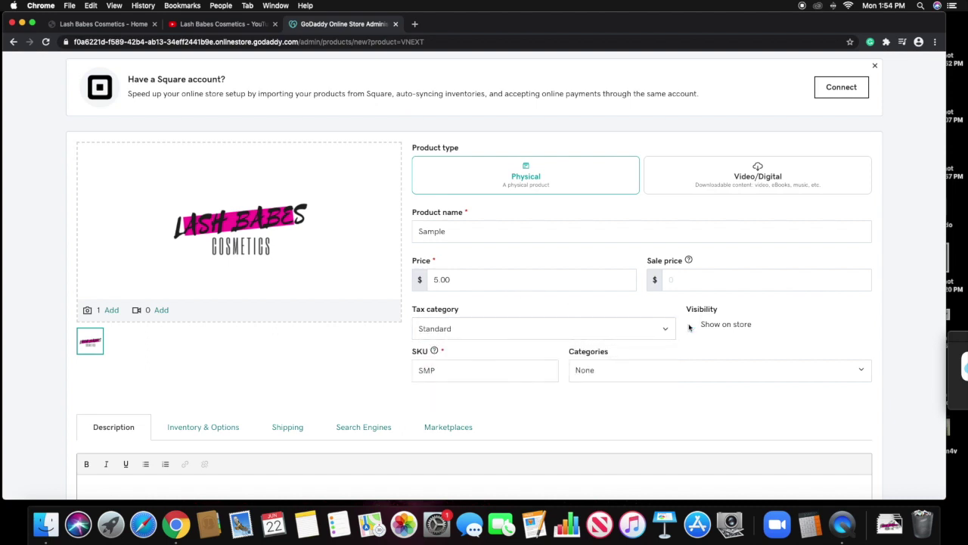
Create and save a new product category named Sample from the product's category options.
left_click(642, 371)
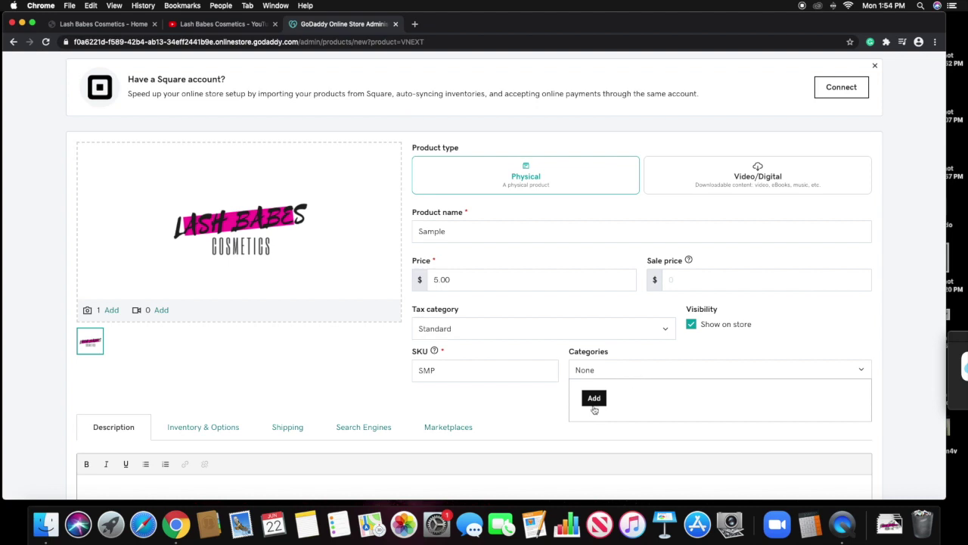
left_click(594, 399)
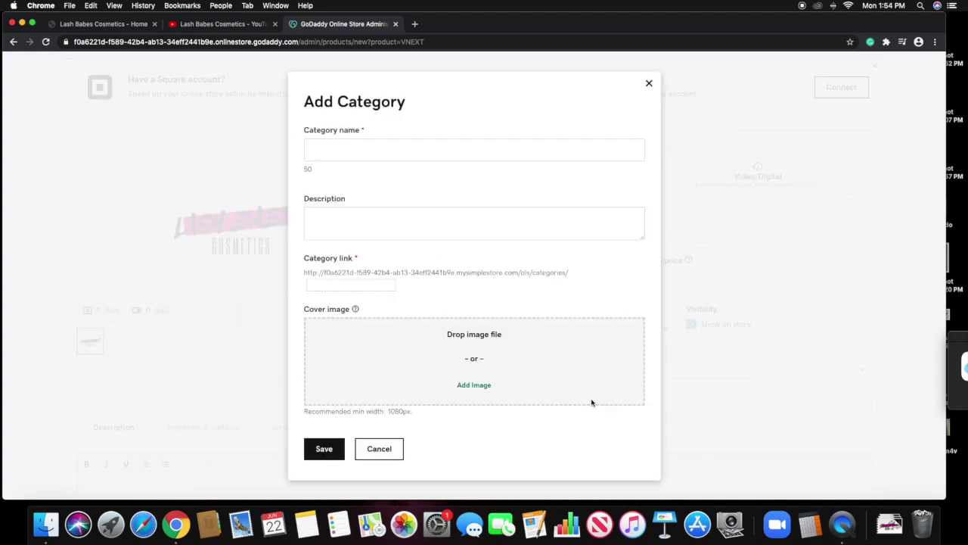
left_click(336, 147)
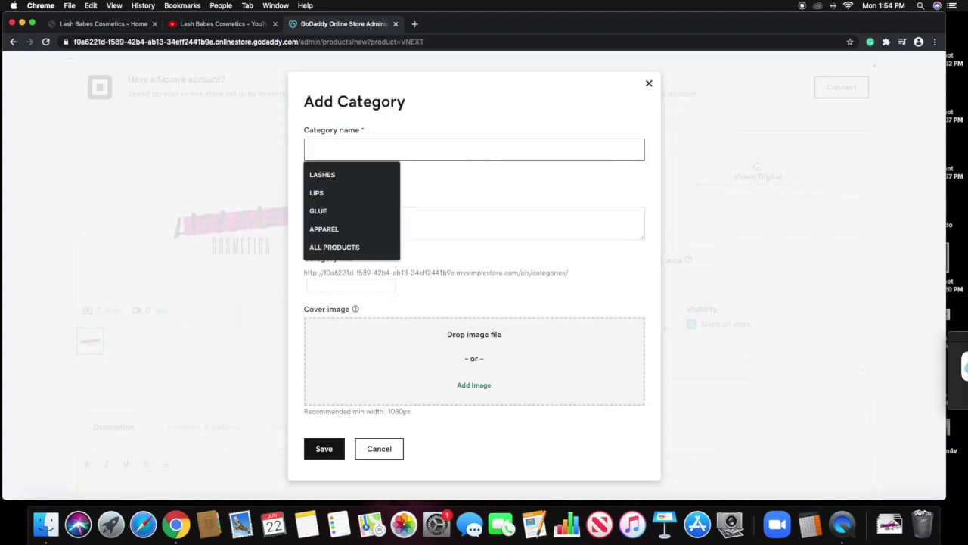
type("Sample")
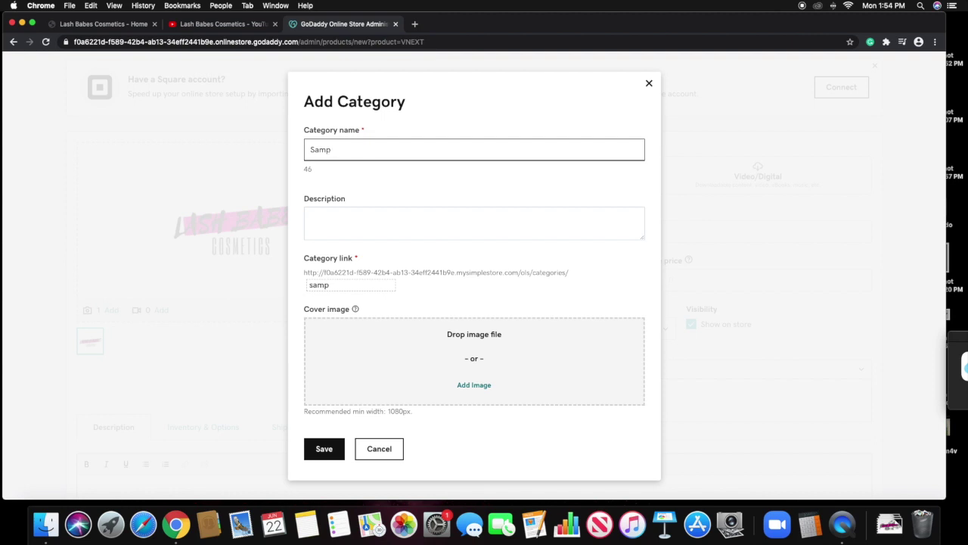
left_click(321, 451)
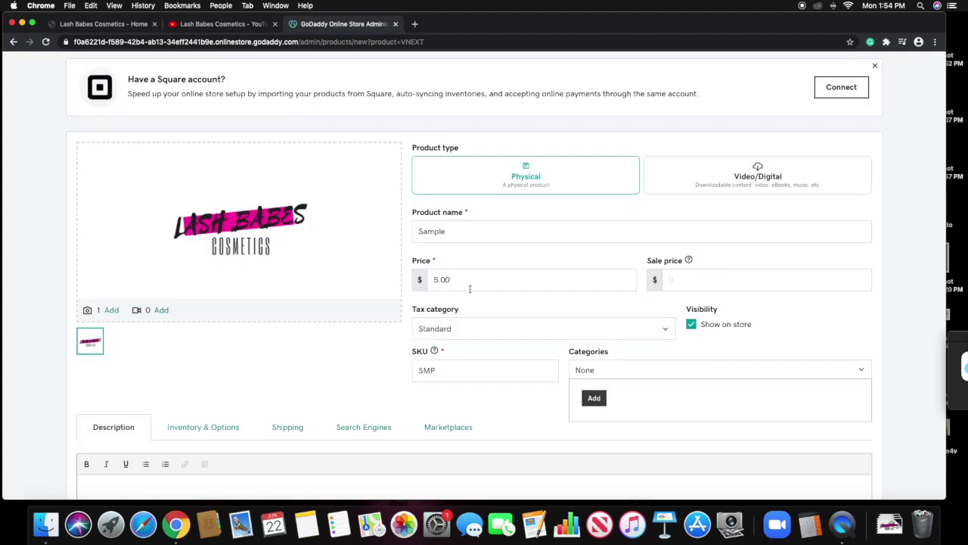
Save the new product and reopen Sample from the product list for editing.
scroll(469, 292, "down", 5)
left_click(100, 402)
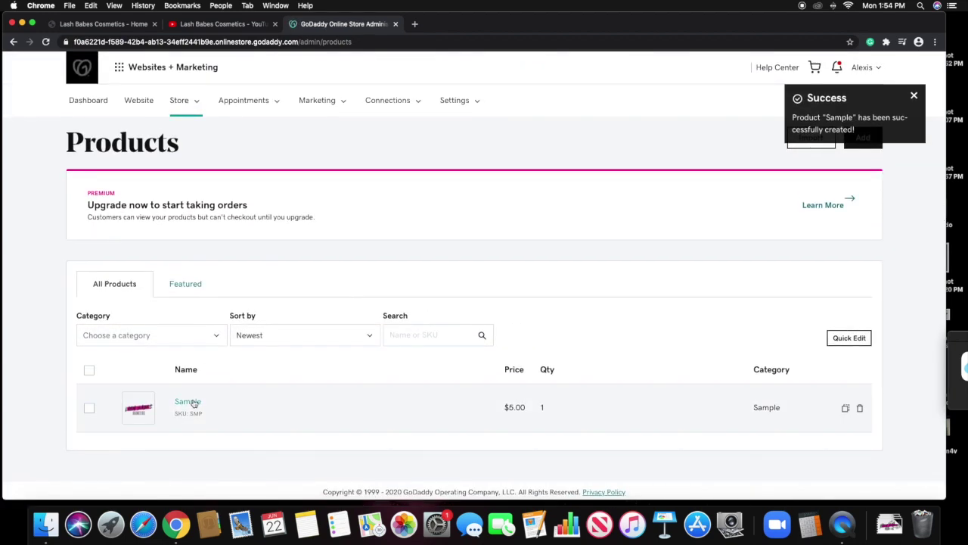
left_click(191, 401)
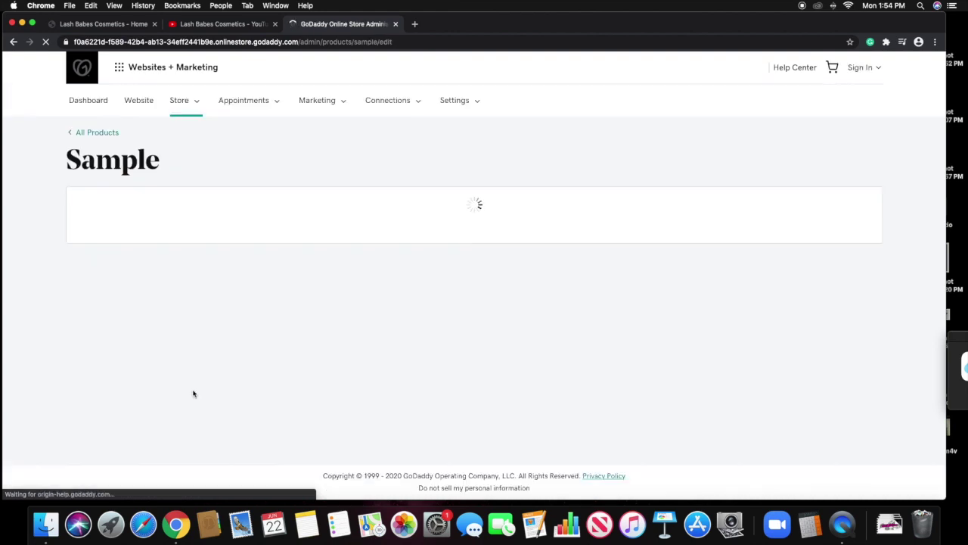
scroll(191, 278, "down", 5)
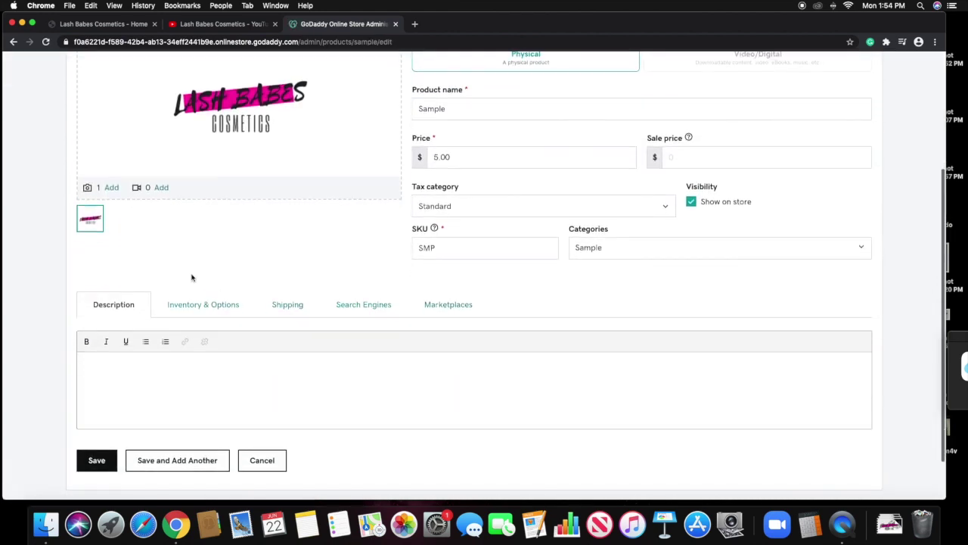
Set the Sample product's tracked inventory quantity to 100.
left_click(217, 306)
scroll(219, 303, "down", 3)
left_click(350, 284)
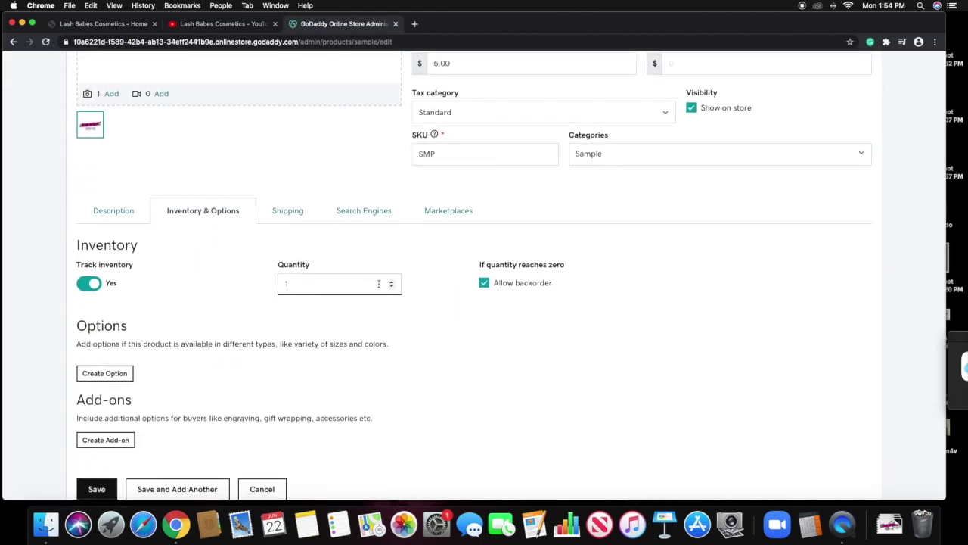
key("BackSpace")
key("BackSpace")
key("BackSpace")
left_click(193, 308)
Create a Color option for the product with the choices Pink, Black and White.
scroll(114, 346, "down", 2)
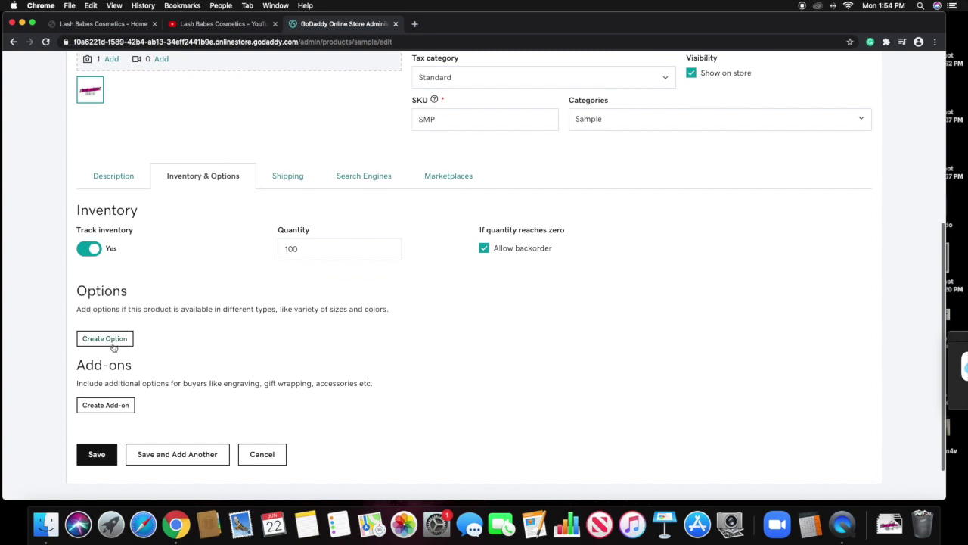
left_click(113, 330)
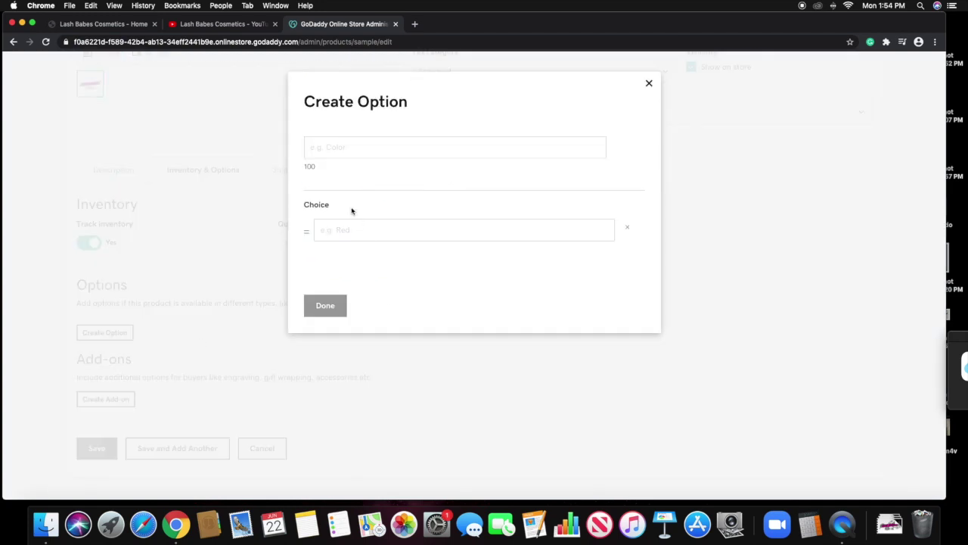
left_click(330, 151)
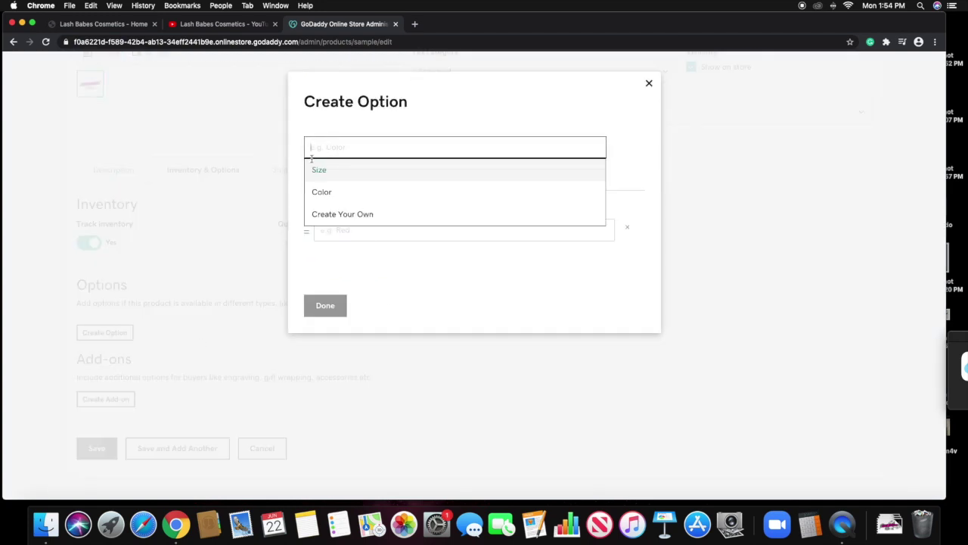
left_click(331, 189)
left_click(344, 224)
type("Pink")
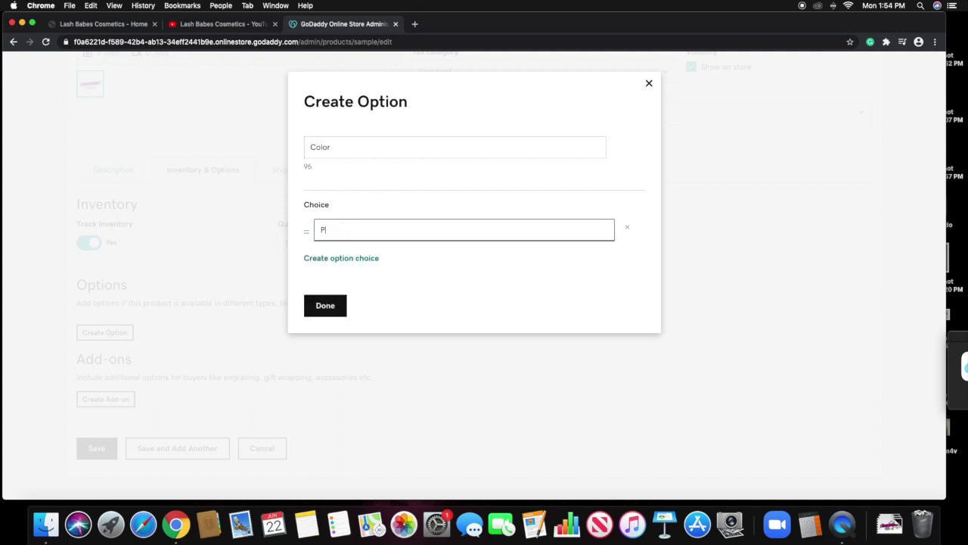
left_click(348, 258)
type("Black")
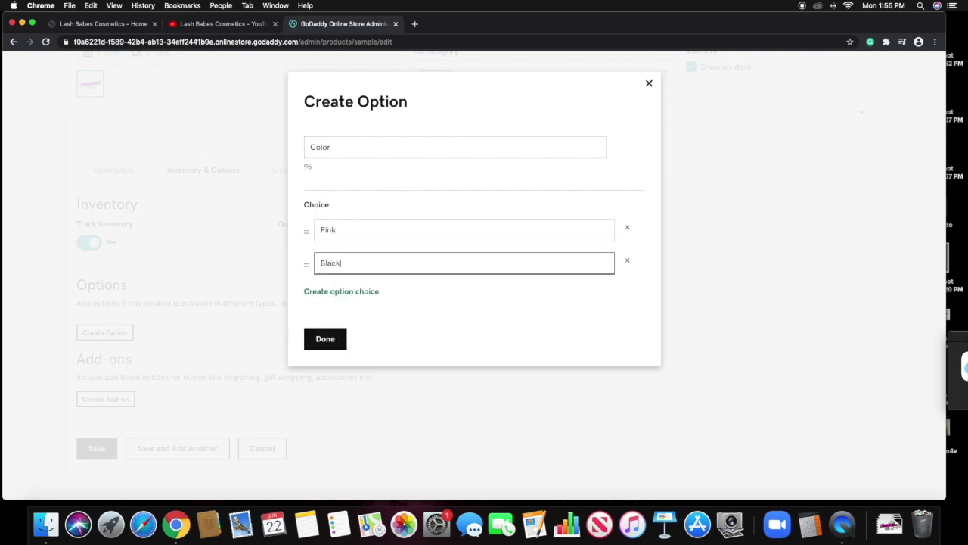
left_click(336, 292)
type("White")
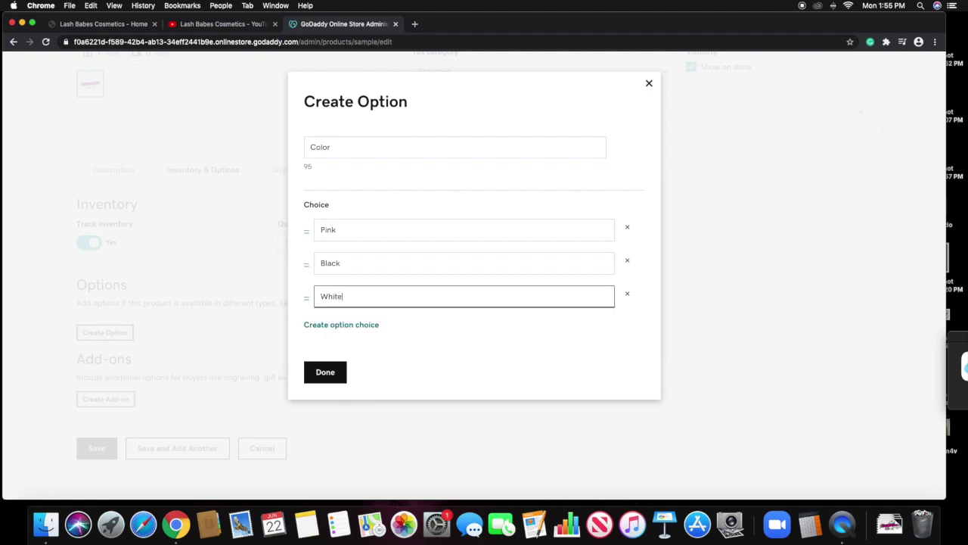
left_click(325, 372)
Save the Sample product with its color variants.
scroll(119, 436, "down", 4)
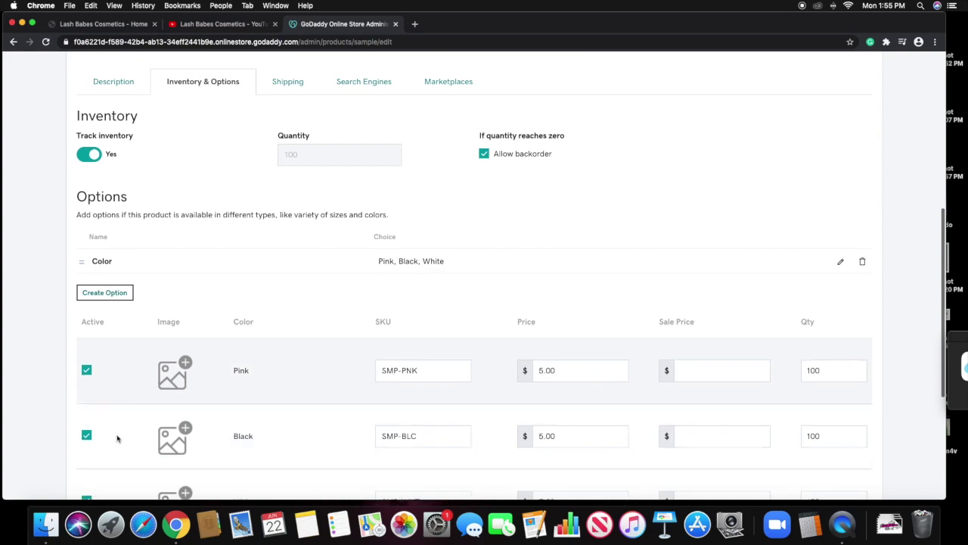
scroll(409, 324, "down", 5)
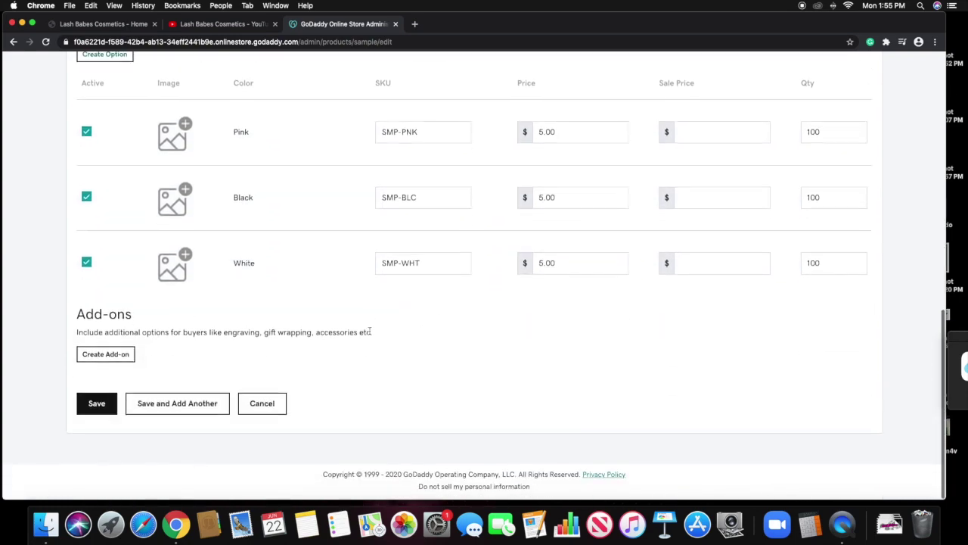
left_click(85, 401)
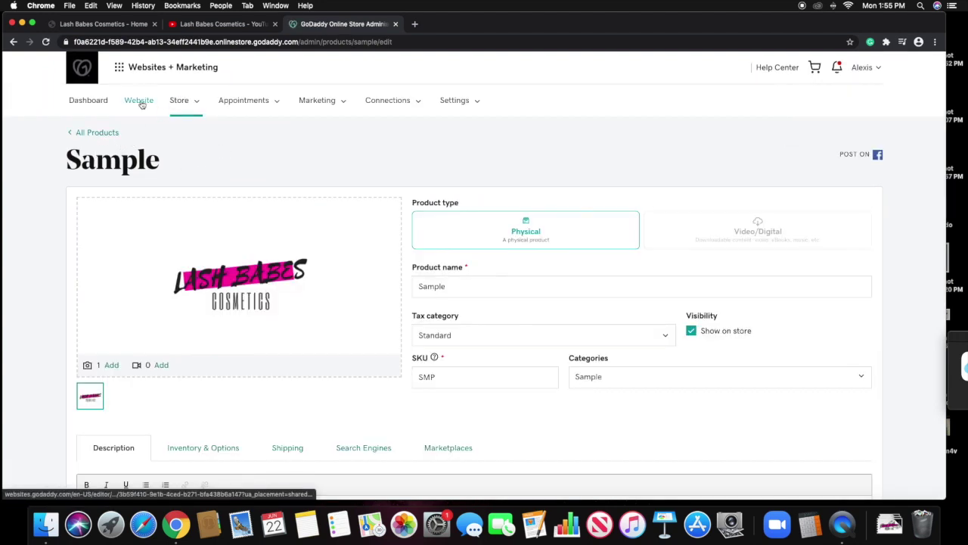
Return to the One Stop Shop website, start editing the site and open its theme settings.
left_click(140, 102)
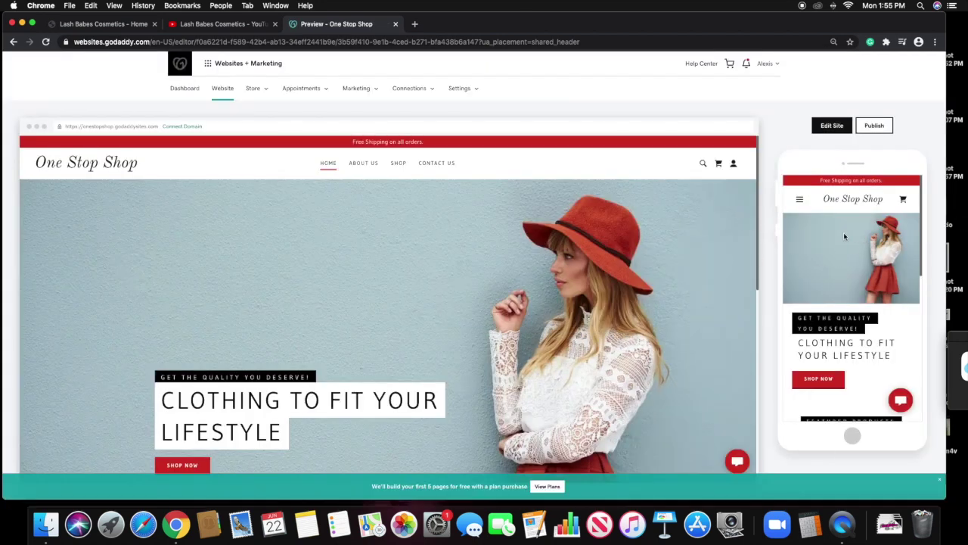
left_click(833, 125)
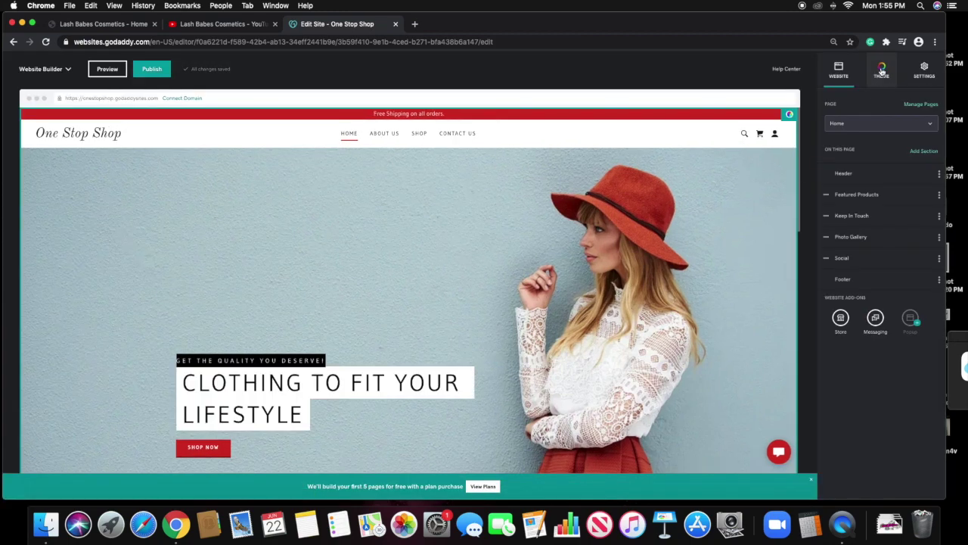
left_click(881, 75)
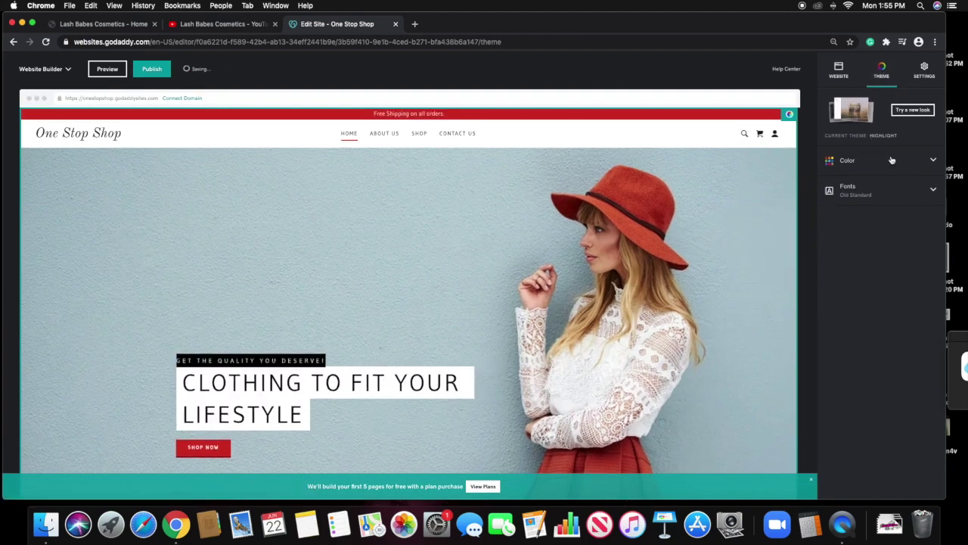
Set the theme color to the custom magenta #D92EA8.
left_click(881, 161)
left_click(846, 204)
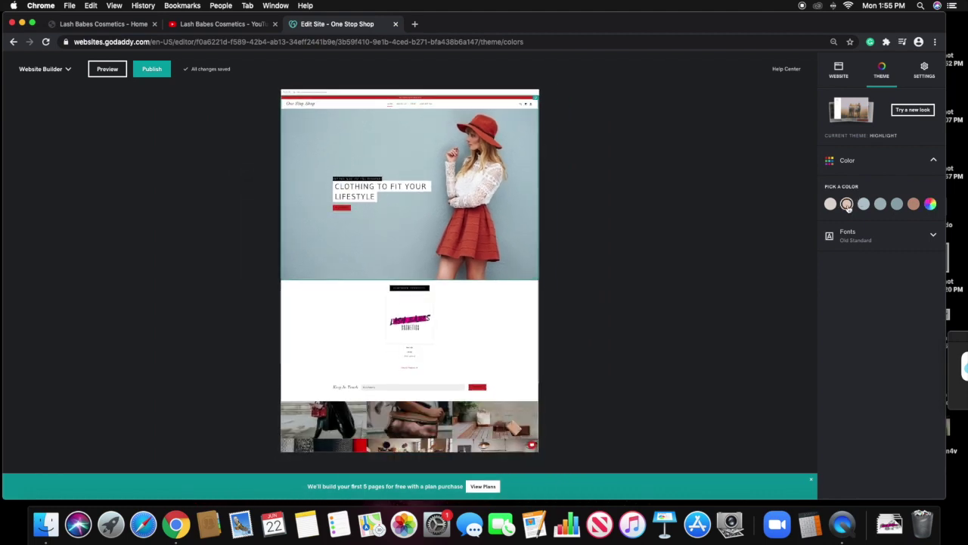
left_click(931, 205)
left_click(925, 264)
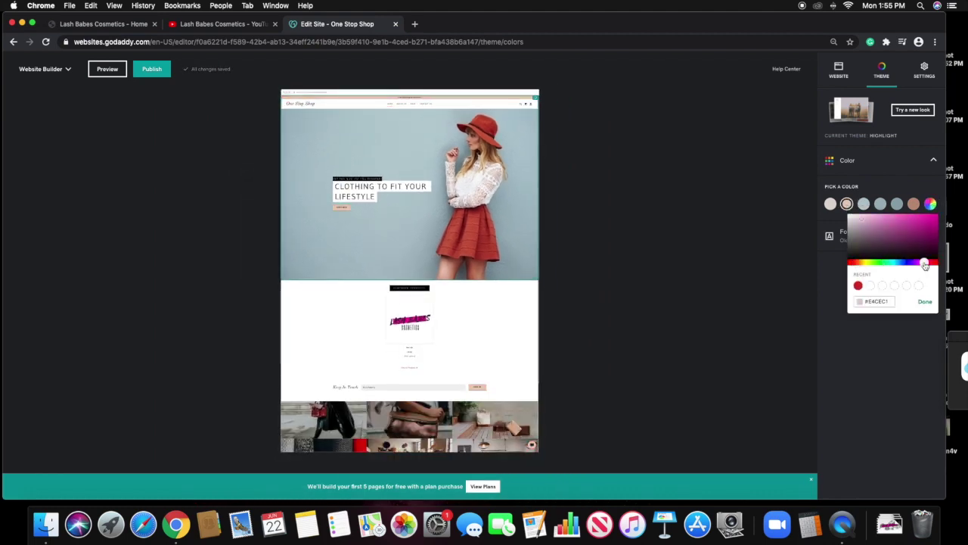
left_click(920, 224)
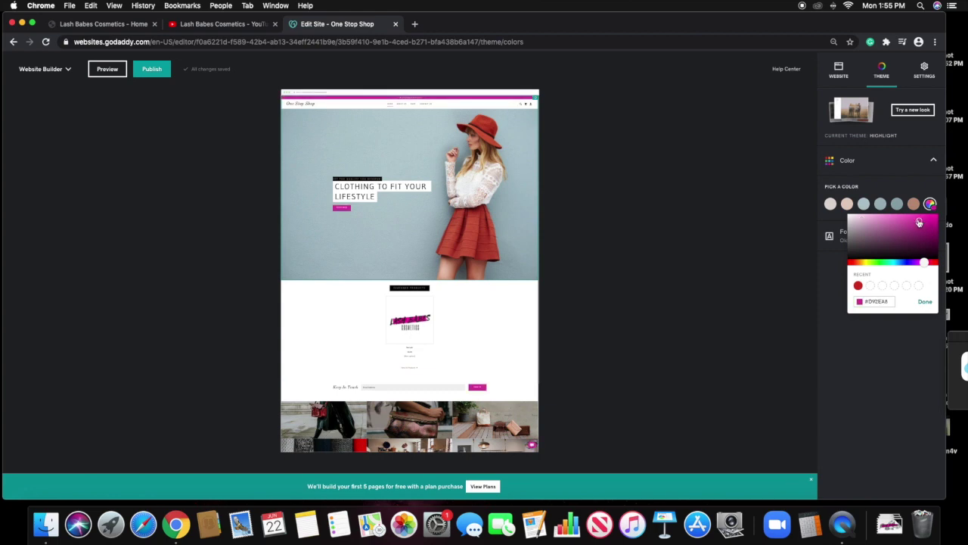
left_click(888, 181)
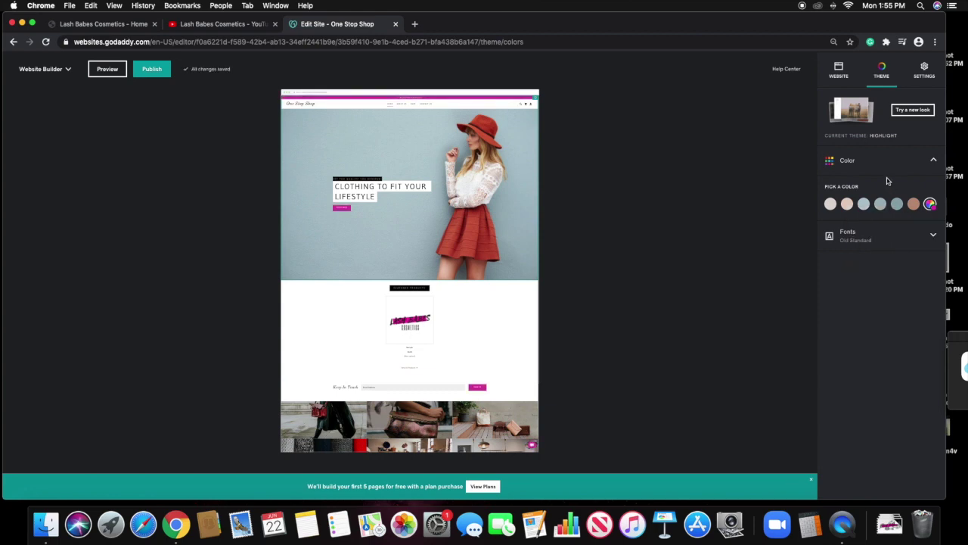
Apply the Cinzel font pairing to the theme and set the font size to Extra Large.
left_click(892, 239)
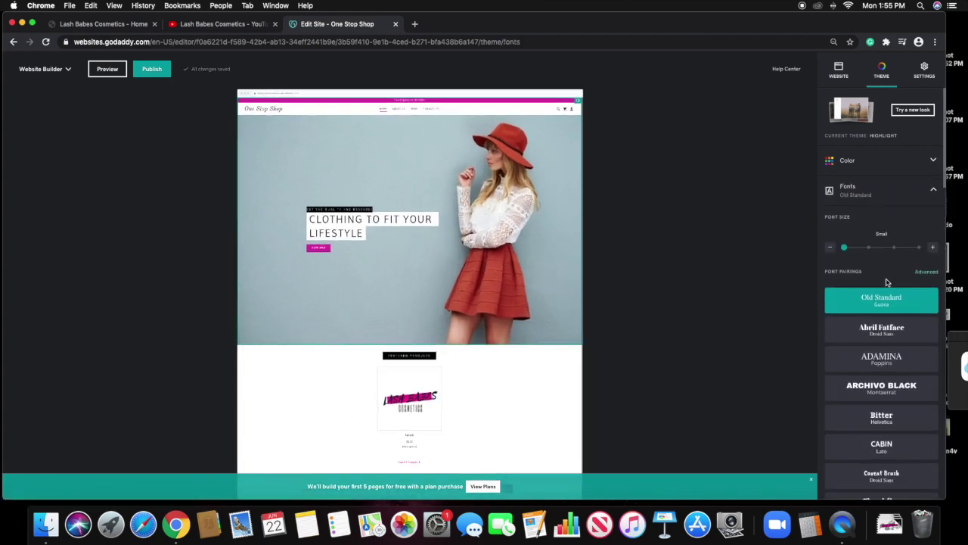
left_click(902, 364)
scroll(901, 378, "down", 5)
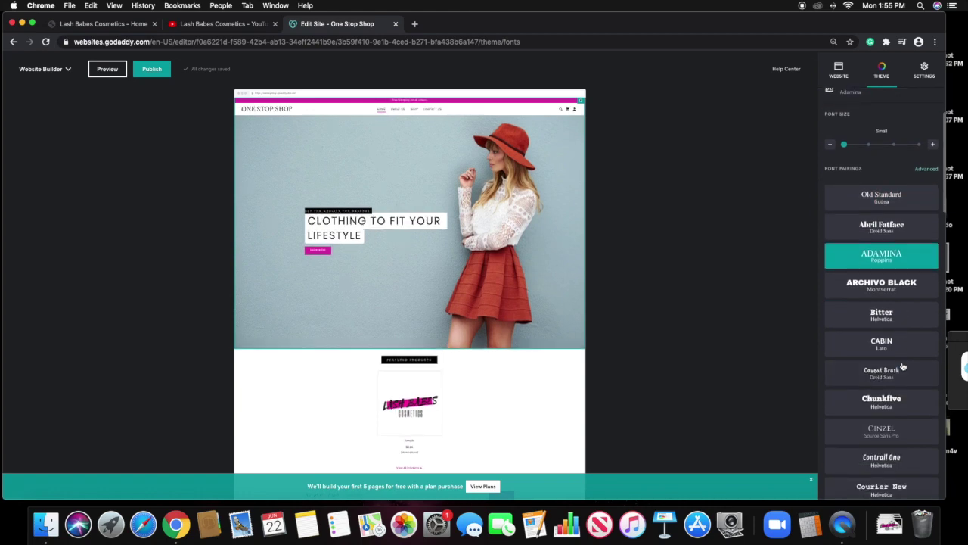
left_click(903, 402)
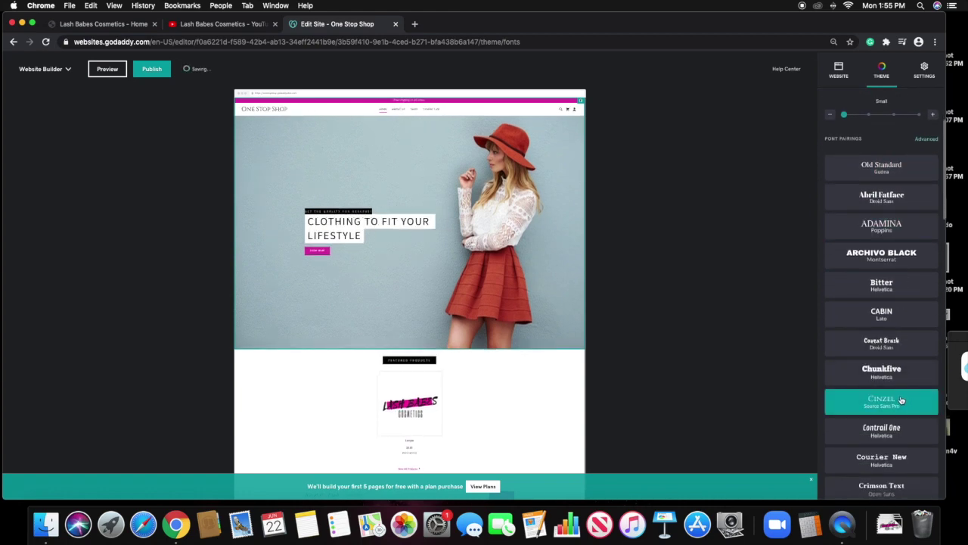
scroll(888, 181, "up", 5)
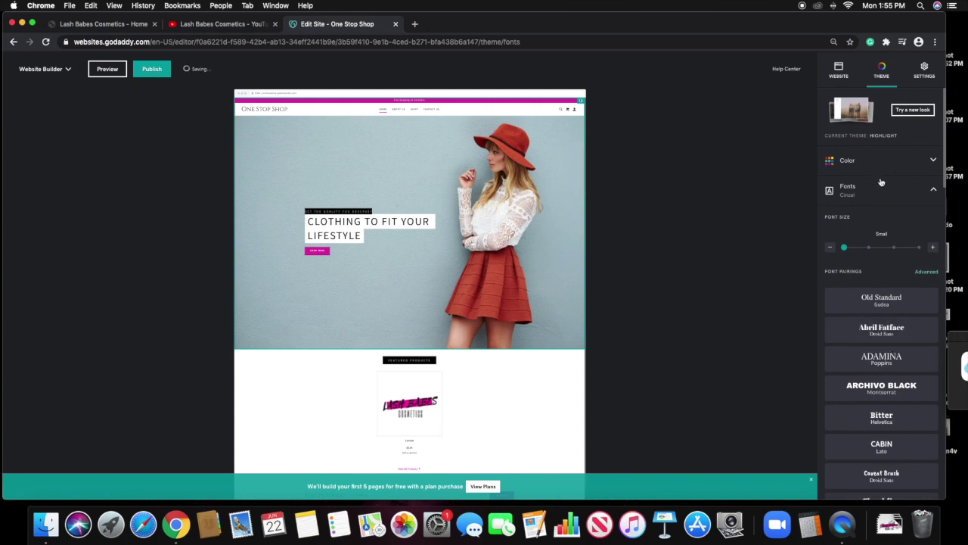
left_click(919, 247)
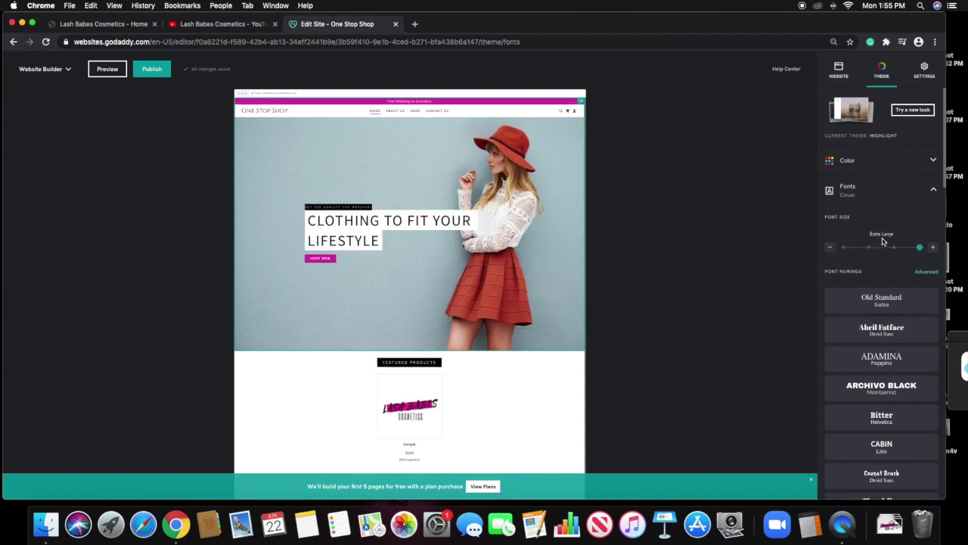
Browse the alternative looks for the site and switch its theme to Bisque.
left_click(903, 112)
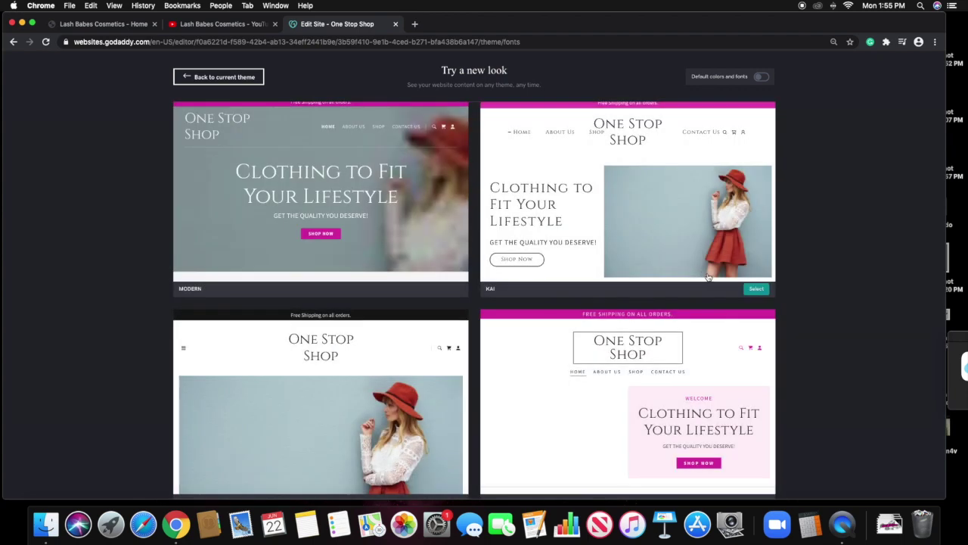
scroll(709, 277, "down", 5)
scroll(690, 312, "down", 2)
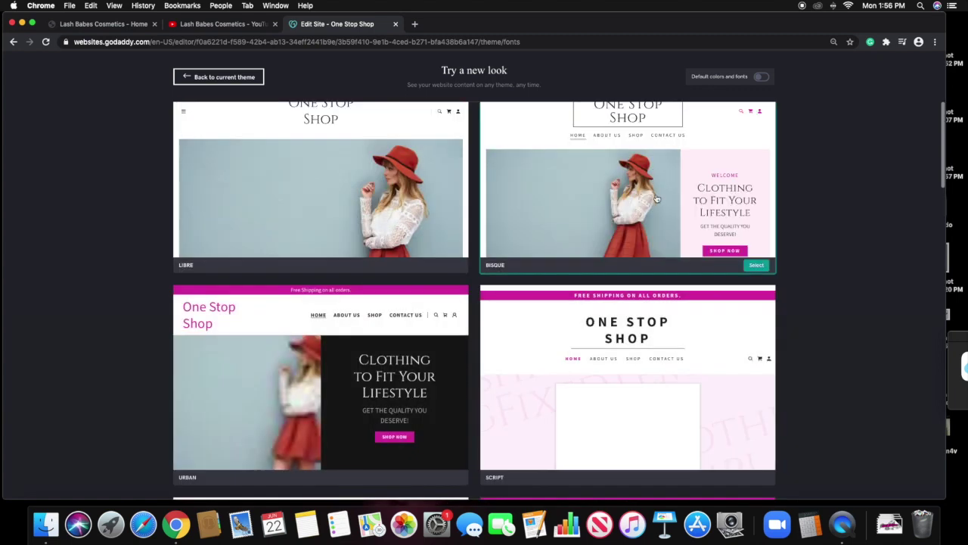
left_click(656, 199)
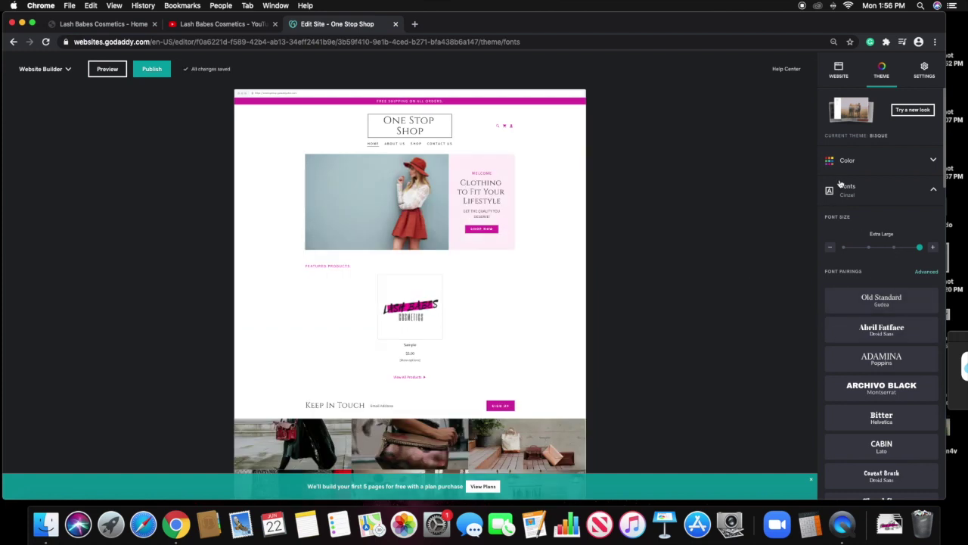
Change the Bisque theme's custom color to black.
left_click(881, 168)
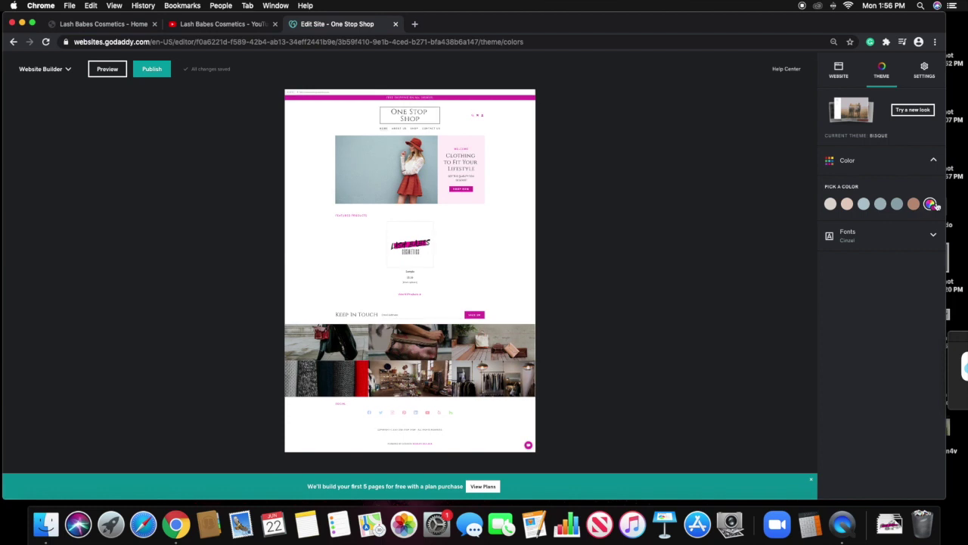
left_click(930, 204)
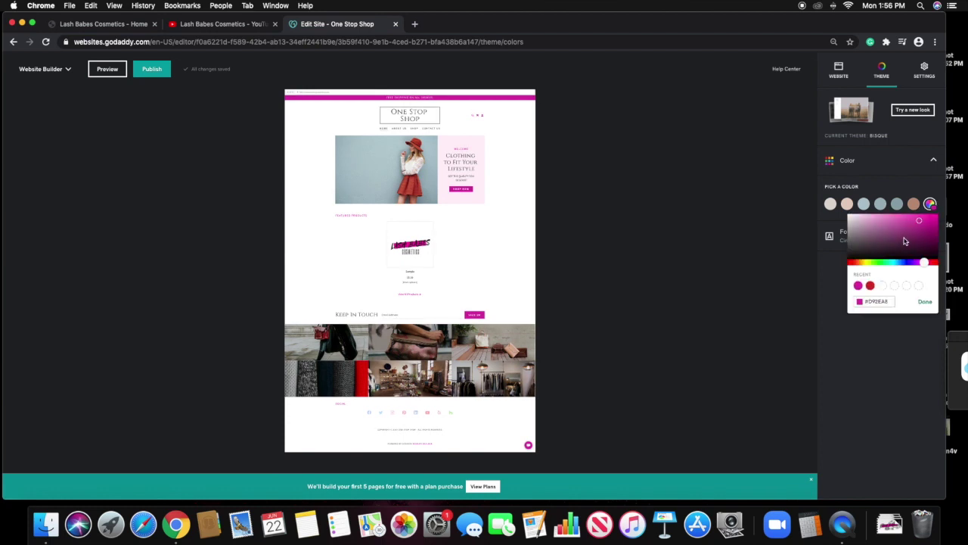
left_click(835, 259)
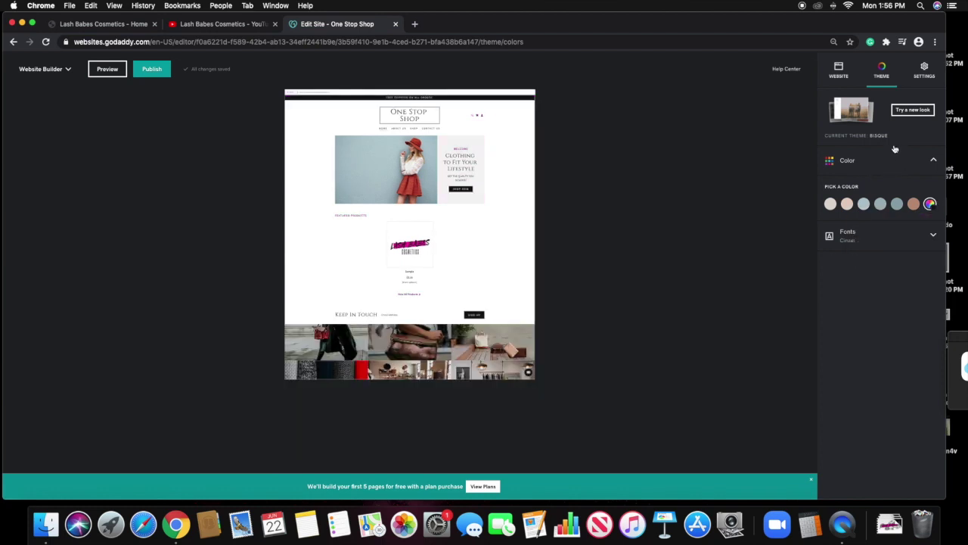
Go back to the website's page sections and review the restyled home page down to the footer.
left_click(851, 79)
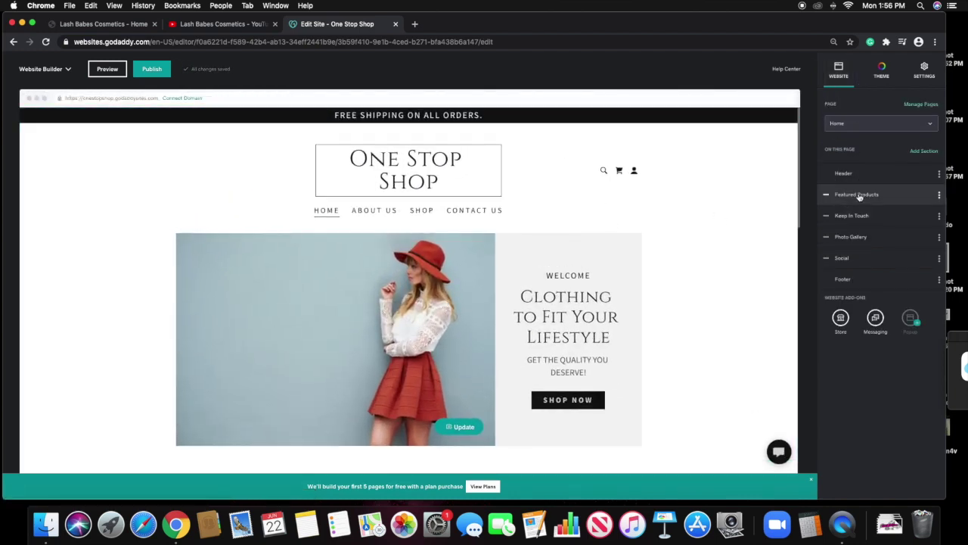
scroll(728, 256, "down", 5)
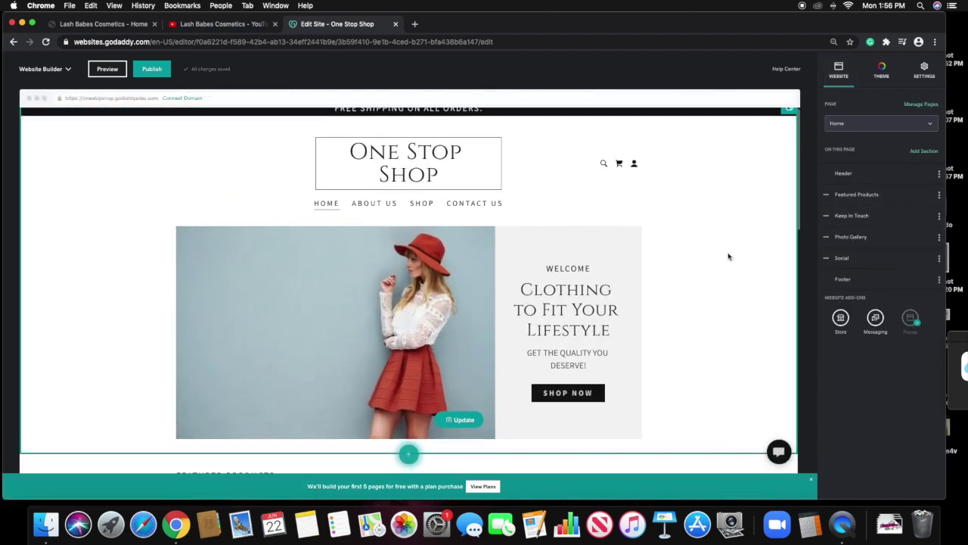
scroll(731, 259, "down", 5)
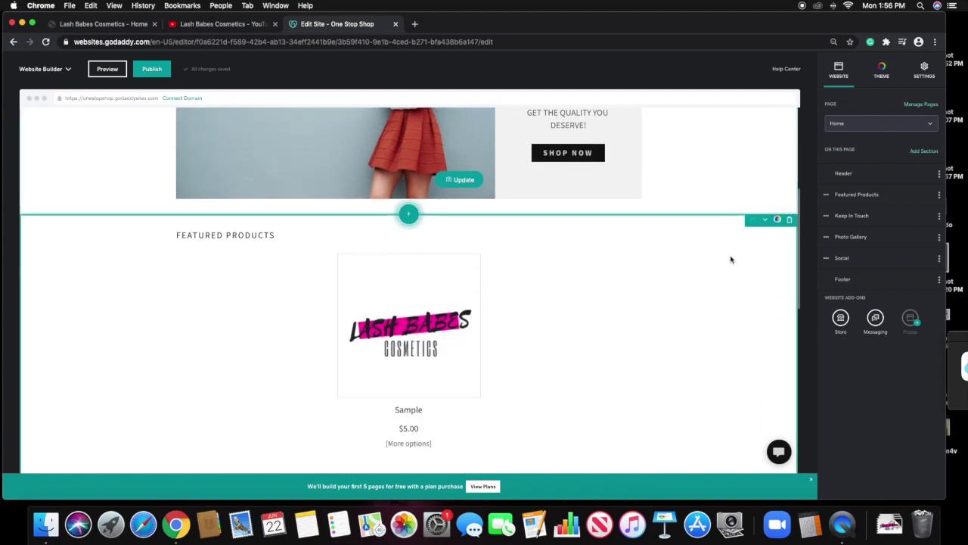
scroll(733, 261, "down", 5)
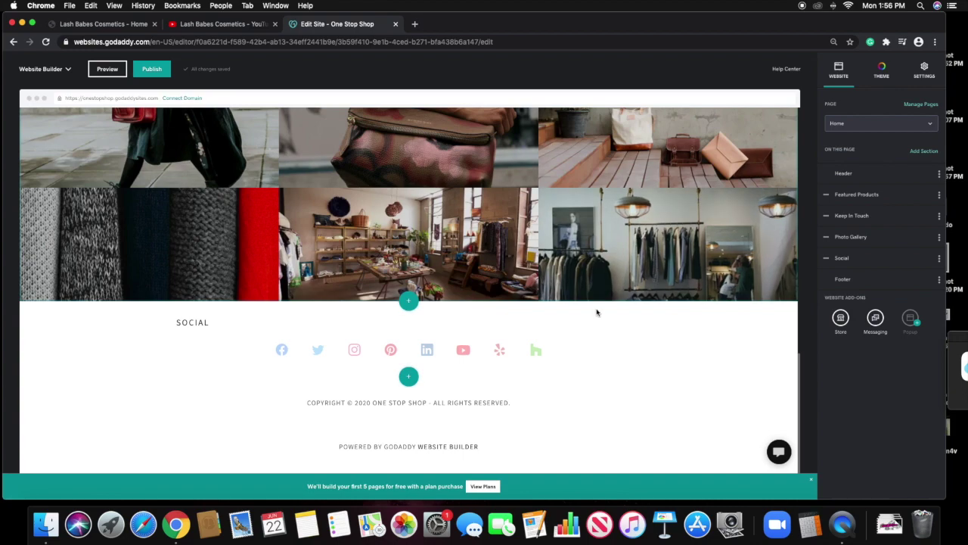
Open the promotional banner settings in the home page's header.
scroll(681, 314, "up", 5)
scroll(718, 320, "down", 5)
scroll(722, 322, "up", 3)
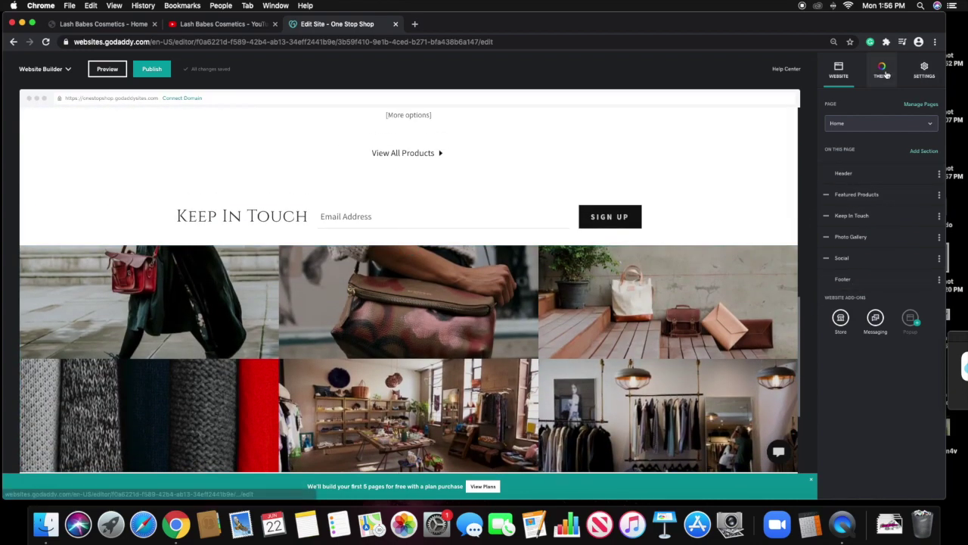
left_click(900, 174)
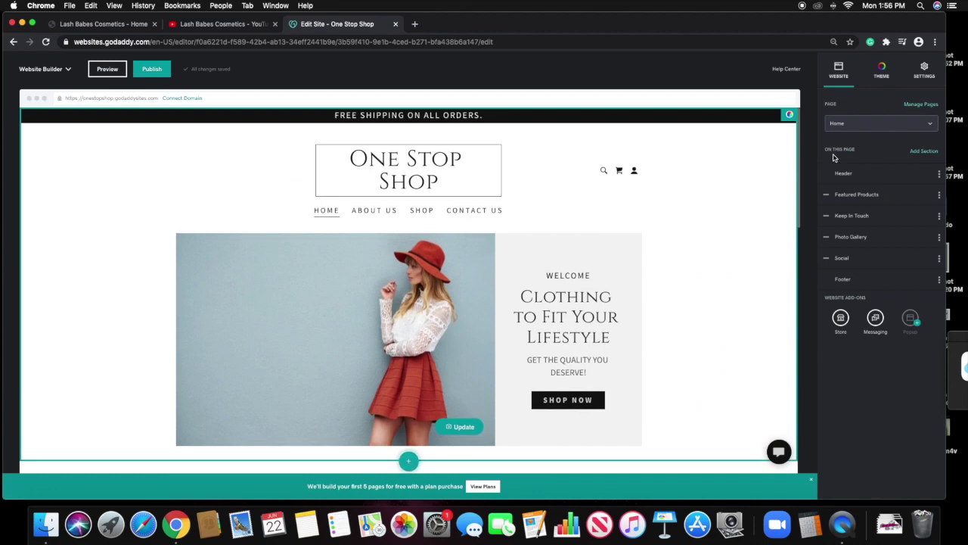
left_click(432, 115)
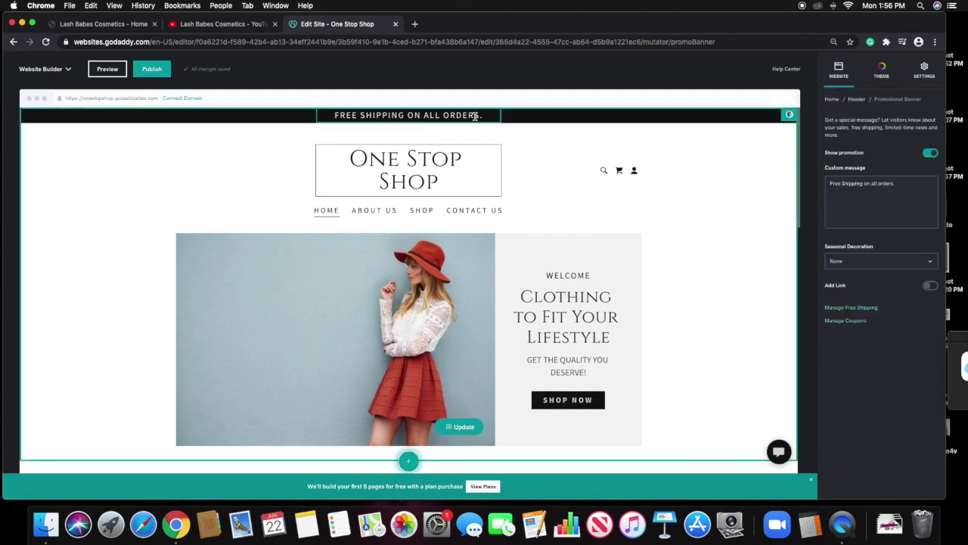
Change the promotional banner message to "Free Shipping on all orders OVER $50".
left_click(895, 190)
key("BackSpace")
type("OVER")
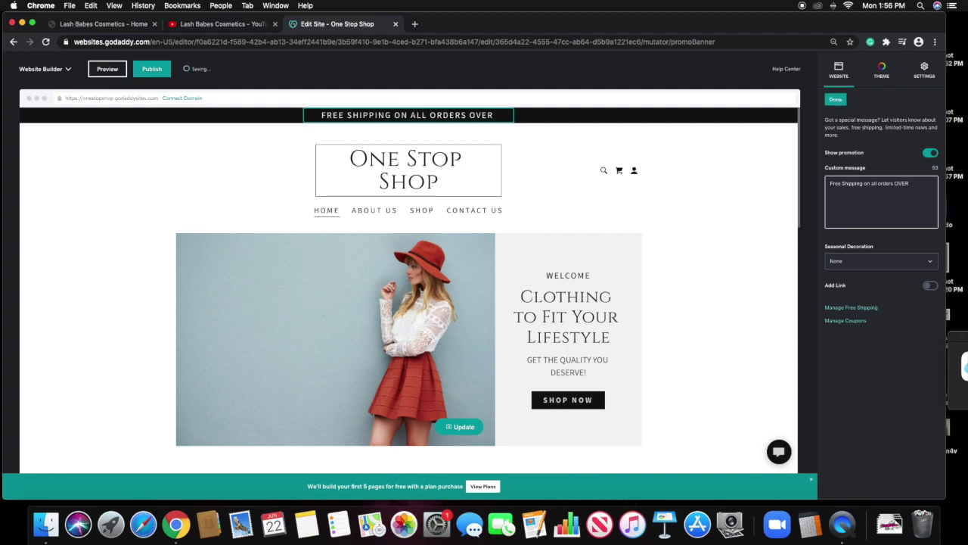
type(" $50")
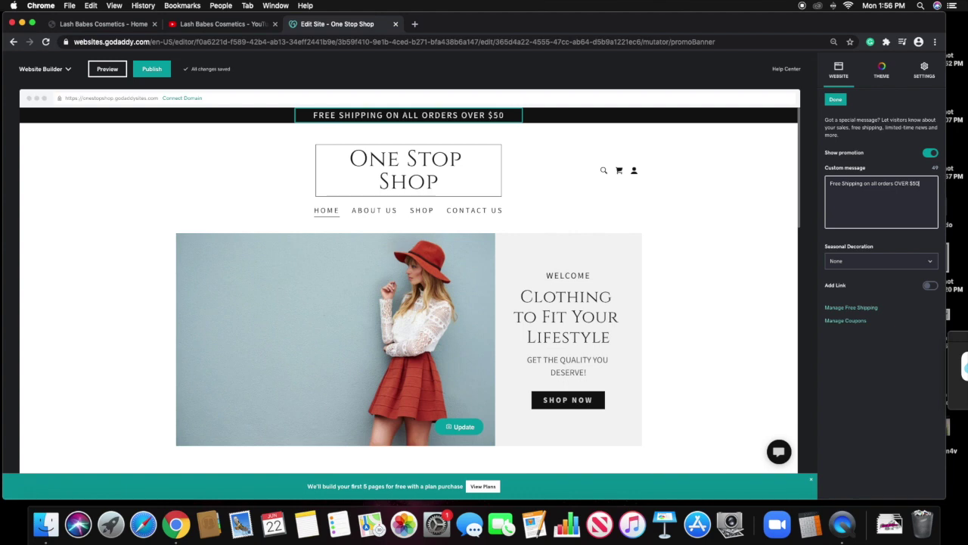
Replace the promotional banner's custom message with "WELCOME!".
triple_click(925, 190)
type("WELCOME")
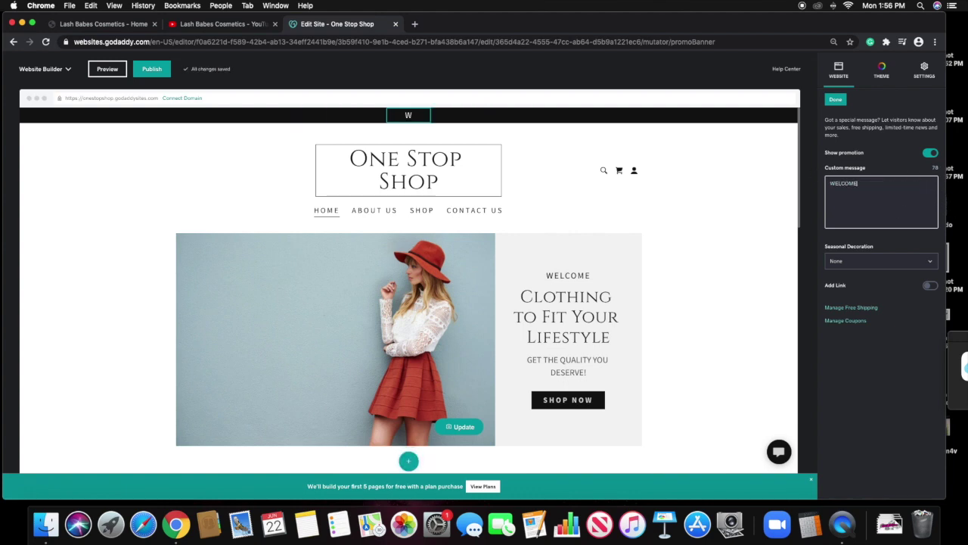
type("!")
Try the Winter seasonal decoration on the banner, settle on Fall and turn on the animated decoration.
left_click(920, 261)
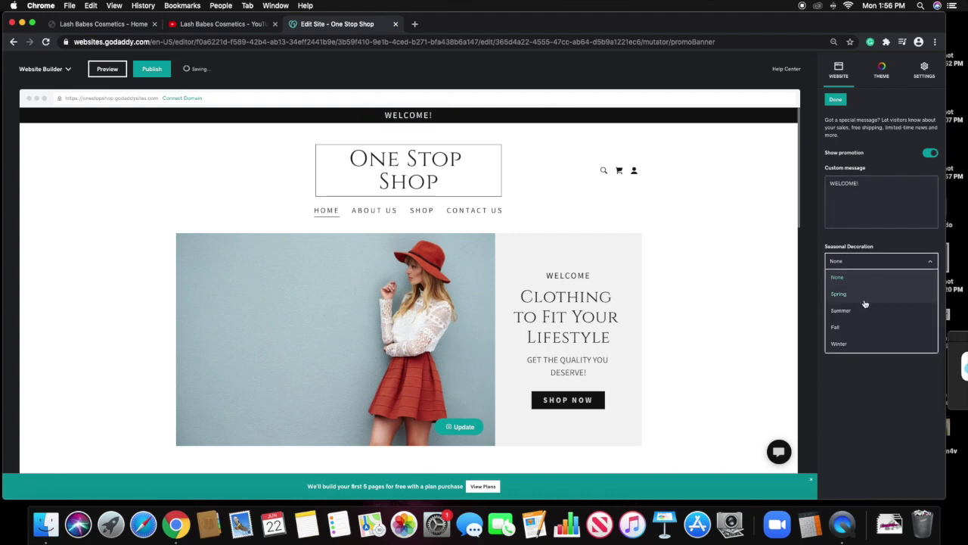
left_click(858, 343)
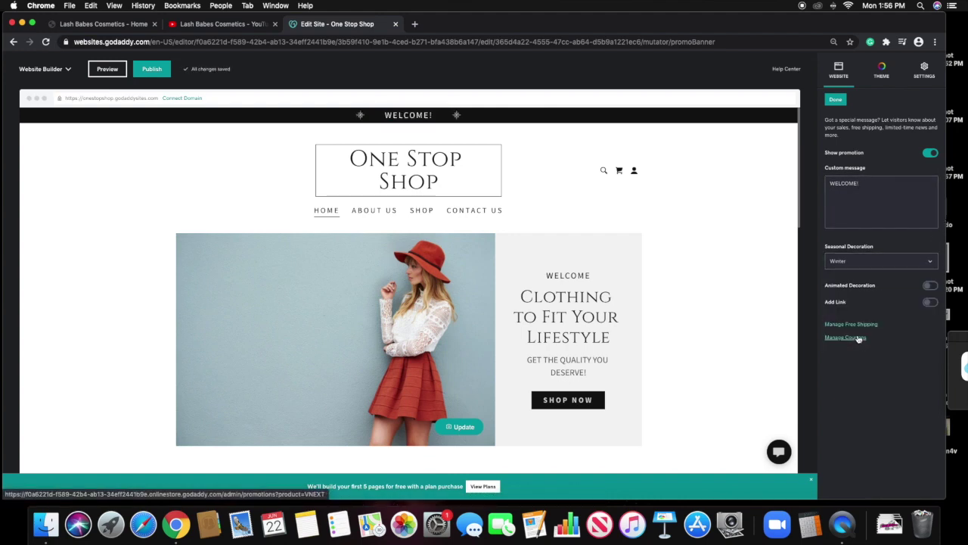
left_click(867, 265)
left_click(858, 327)
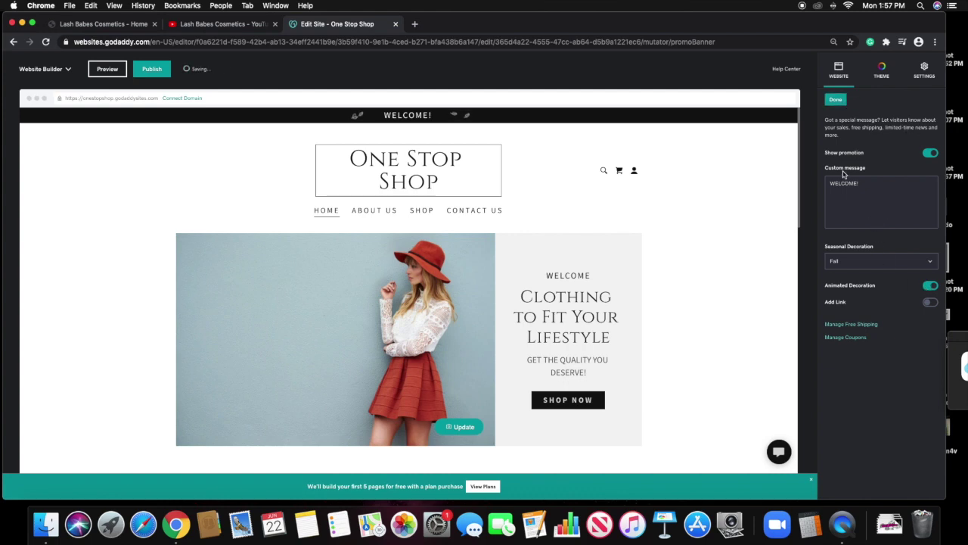
Go to the store's coupon management and create a $10 coupon with the code GRANDOPENING.
left_click(847, 337)
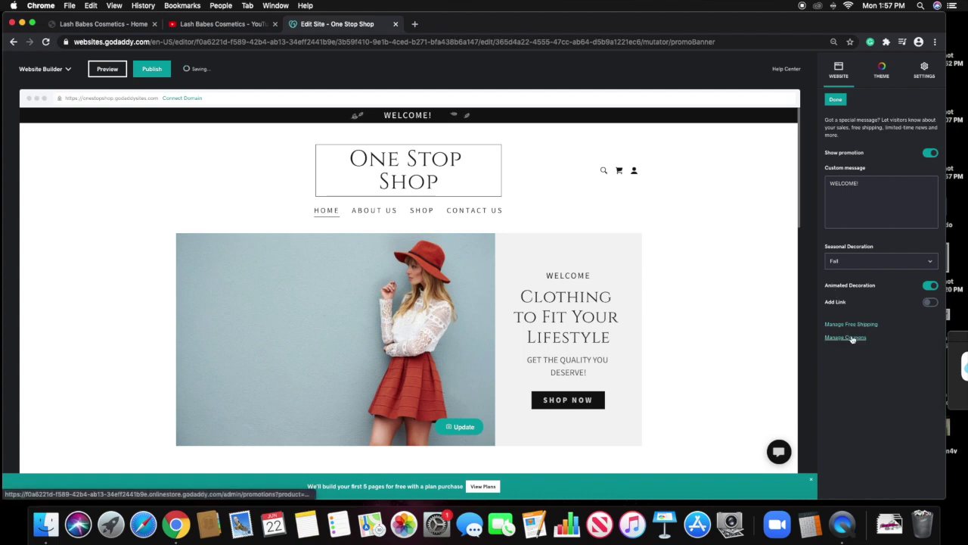
left_click(835, 99)
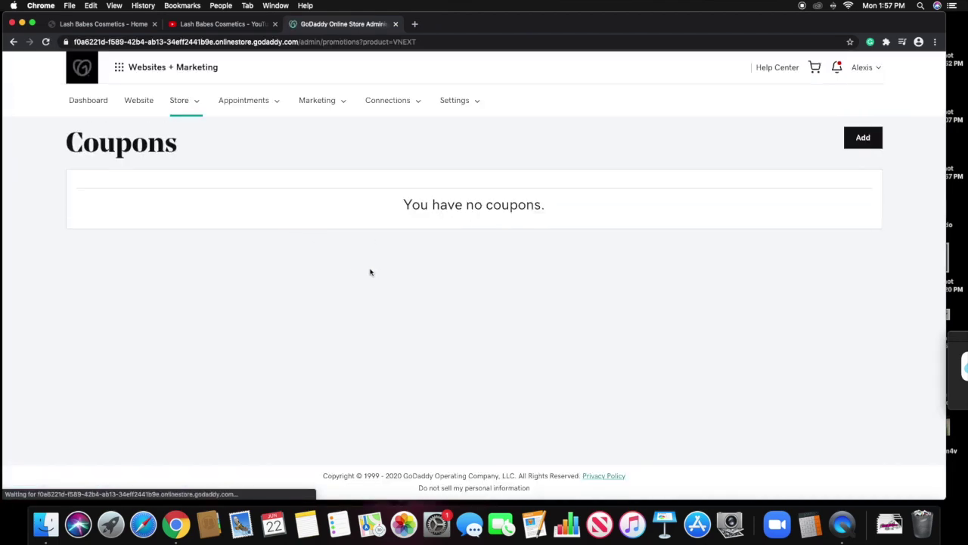
left_click(864, 139)
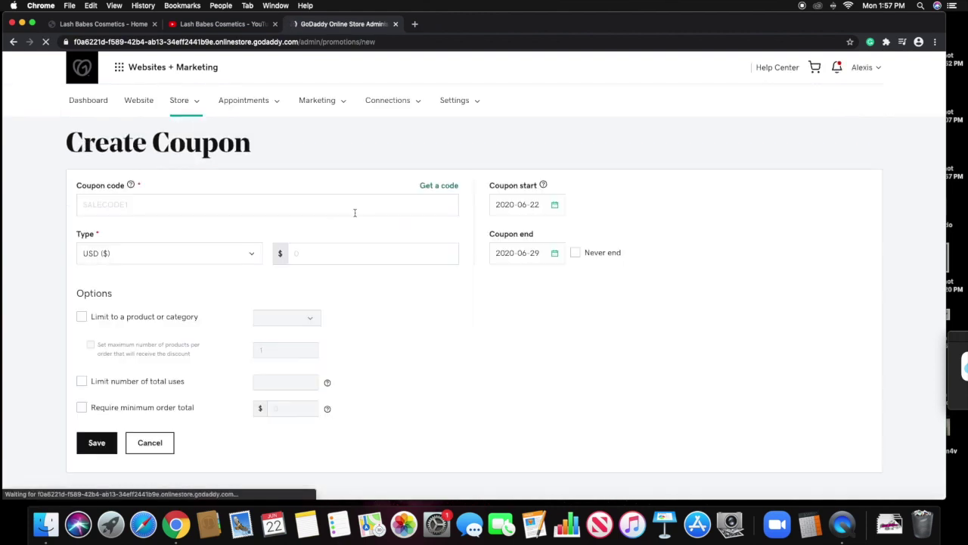
left_click(354, 204)
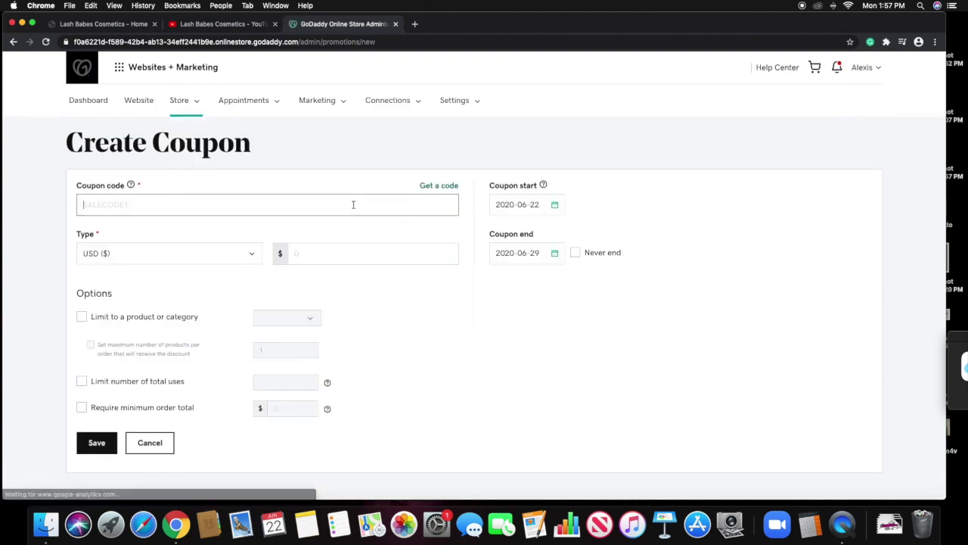
type("GRANDOPENING")
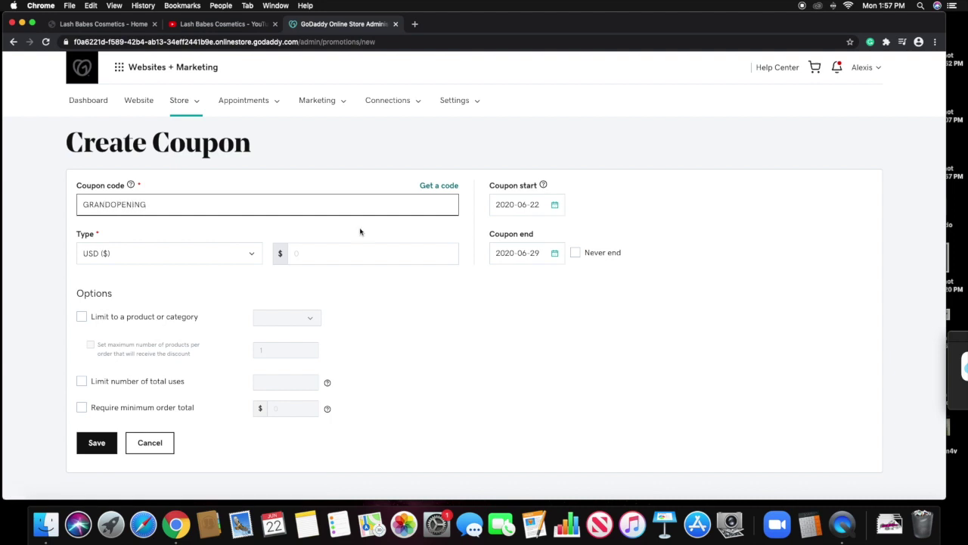
left_click(338, 259)
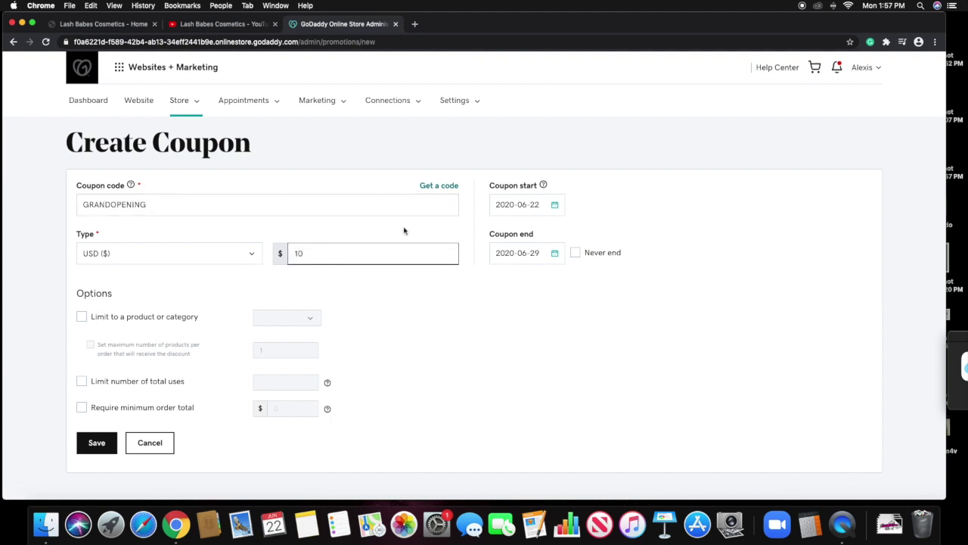
left_click(96, 442)
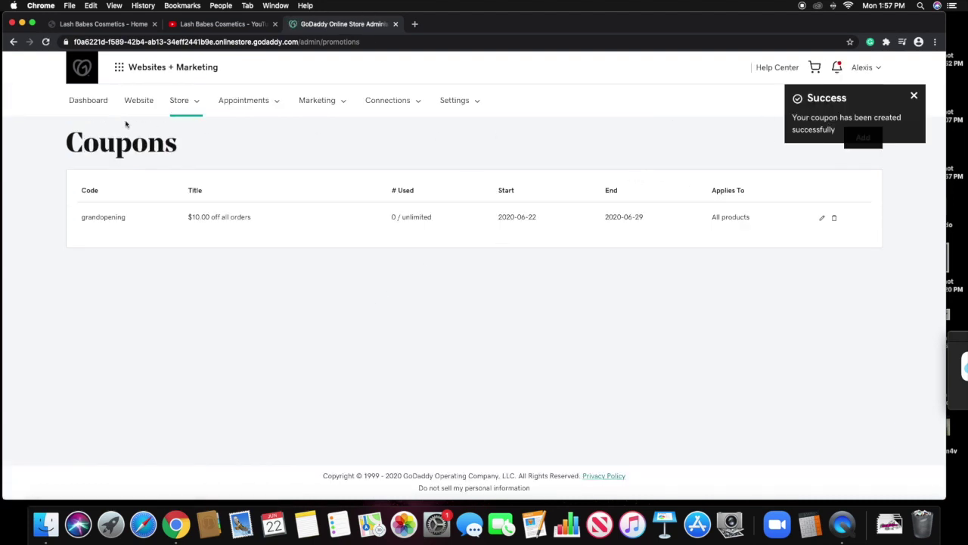
Return to the website overview and review the desktop and mobile previews of the home page down to the footer.
left_click(151, 101)
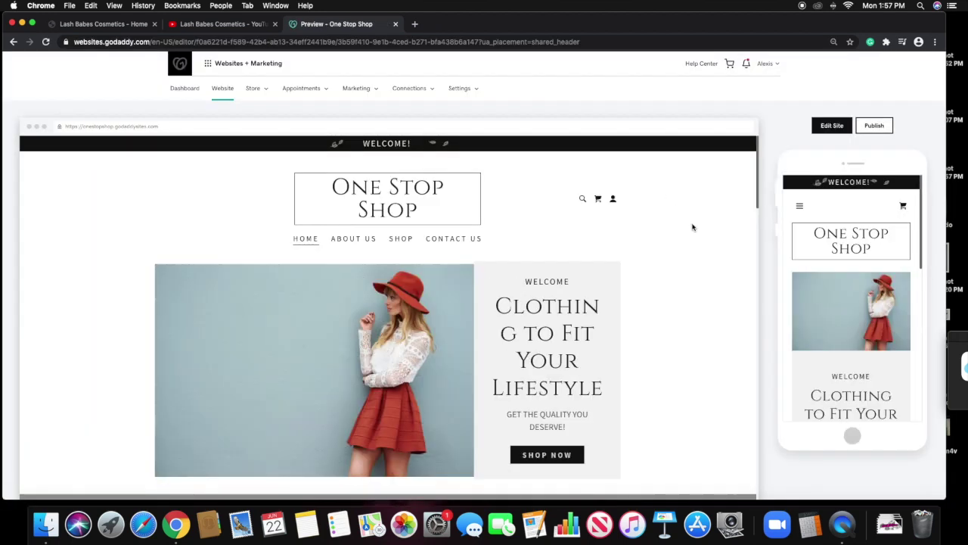
scroll(699, 263, "down", 5)
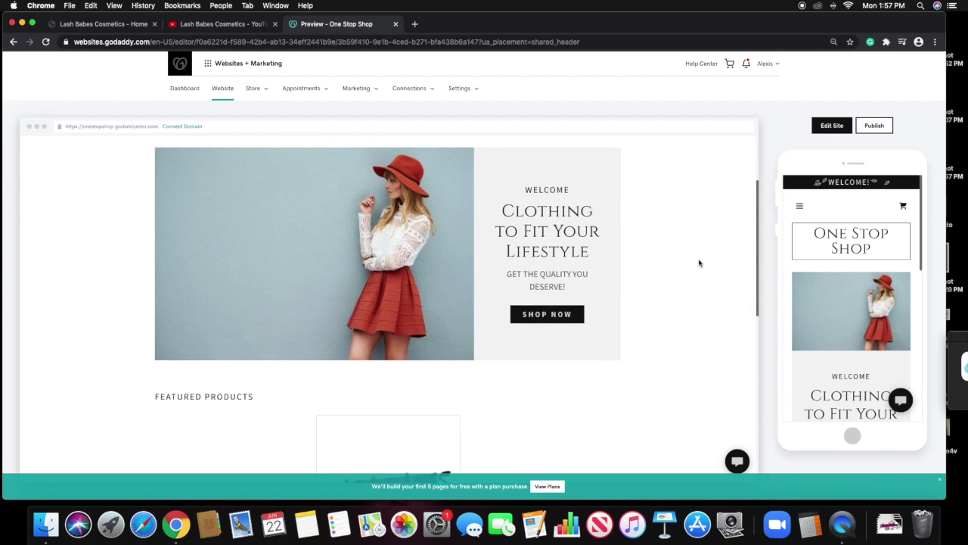
scroll(699, 265, "down", 5)
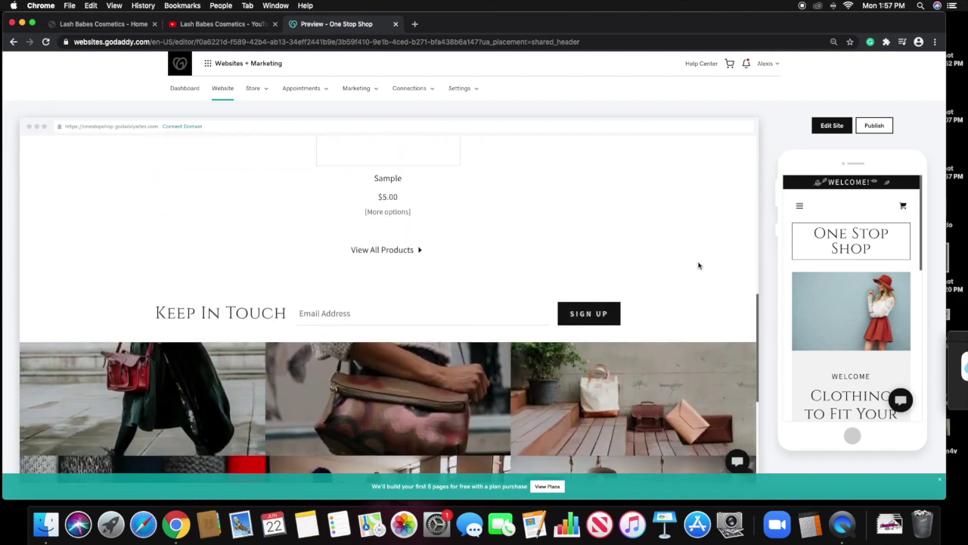
scroll(700, 266, "down", 3)
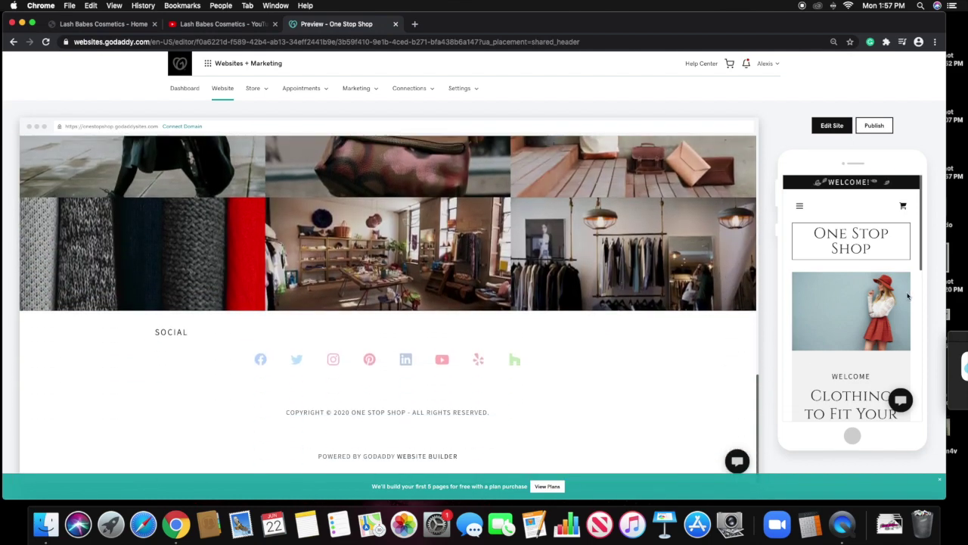
scroll(888, 289, "down", 10)
scroll(888, 290, "down", 3)
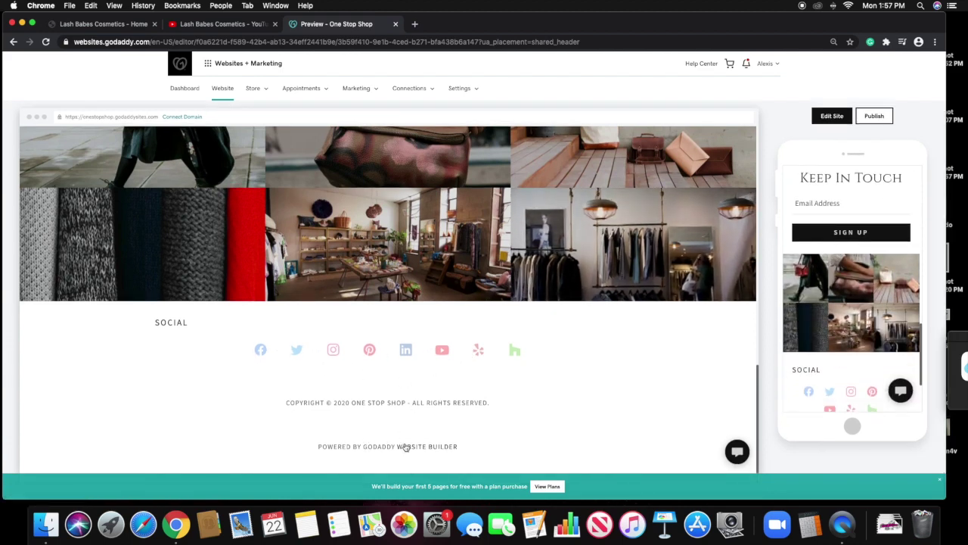
Reopen the site for editing and delete the "Powered by GoDaddy Website Builder" note from the footer.
key("ctrl+Up")
left_click(654, 132)
left_click(831, 115)
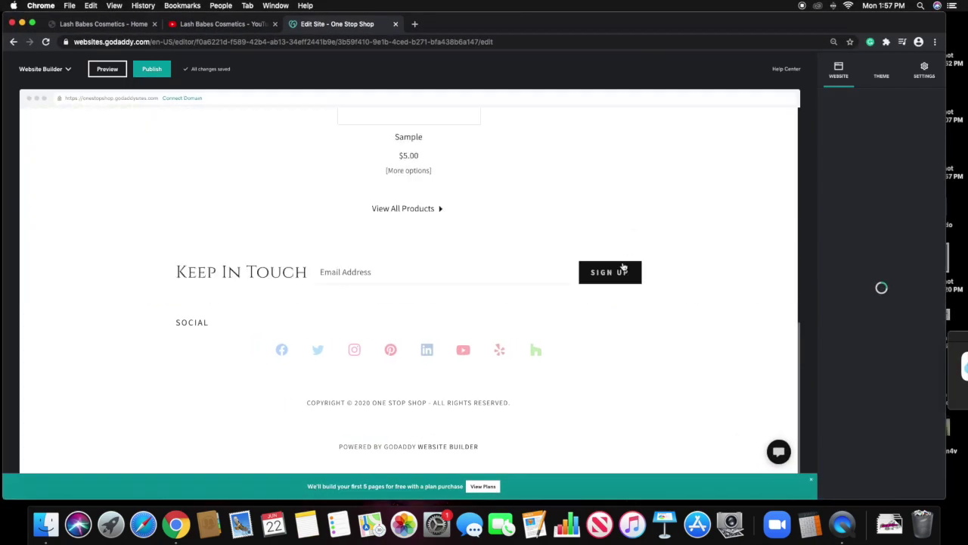
left_click(398, 446)
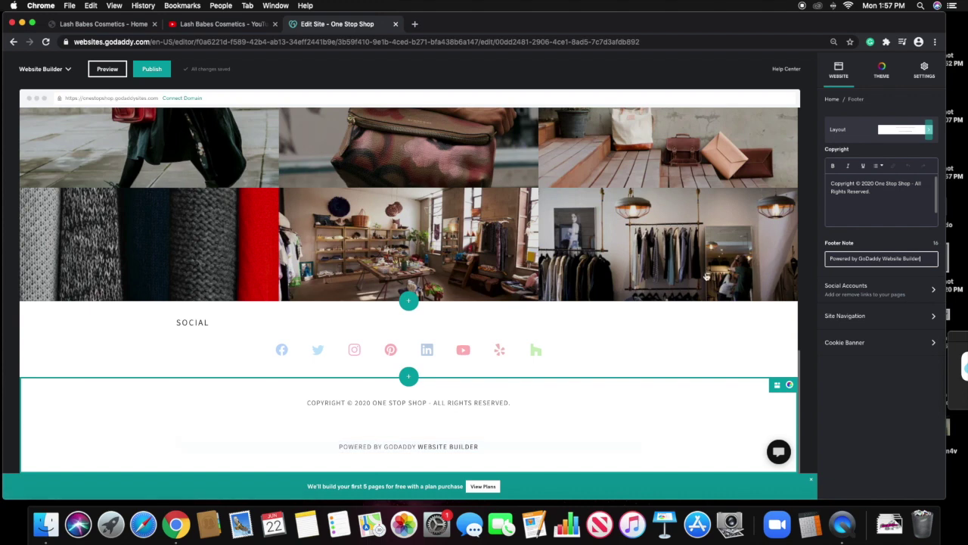
left_click_drag(920, 258, 828, 256)
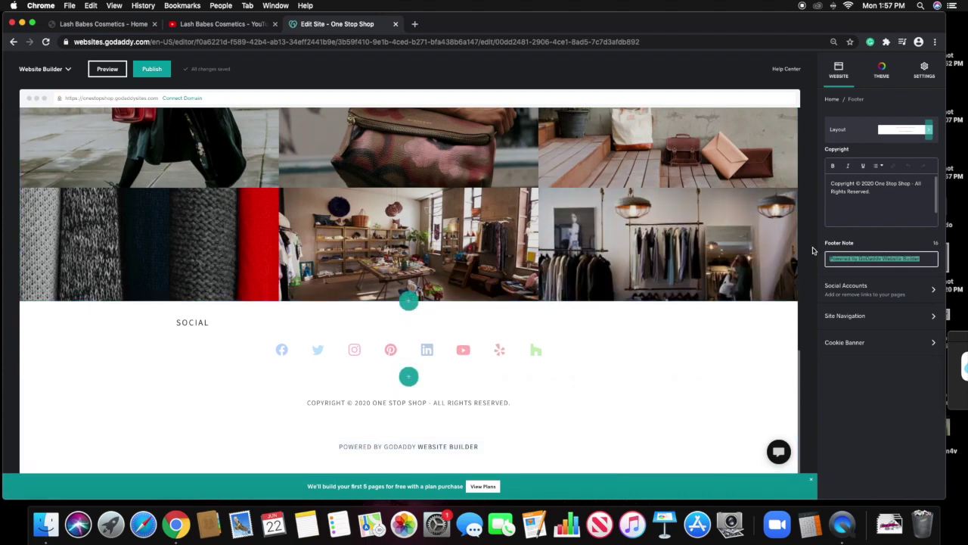
key("BackSpace")
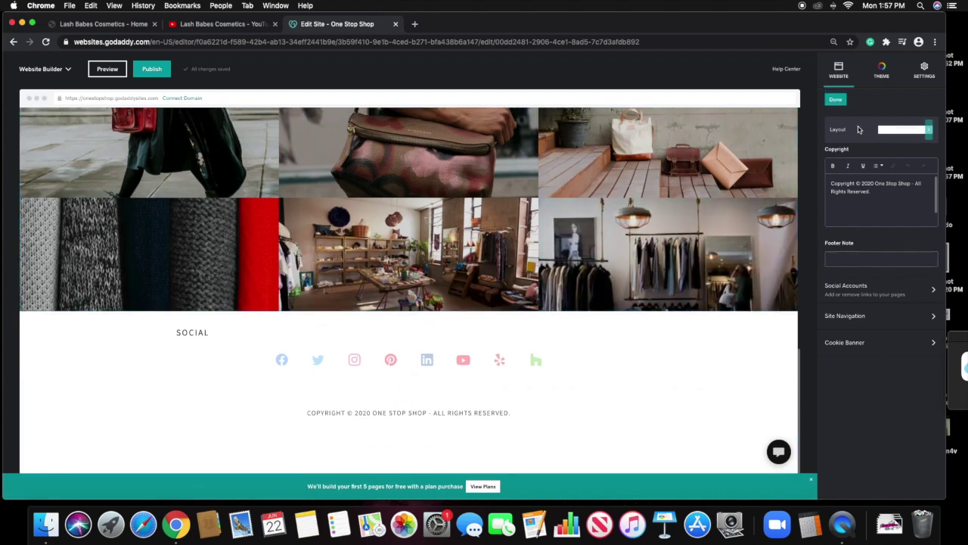
Add the social links instagram.com/lashbabescosmetics and facebook.com/lashbabescosmetics to the footer's social accounts.
left_click(895, 293)
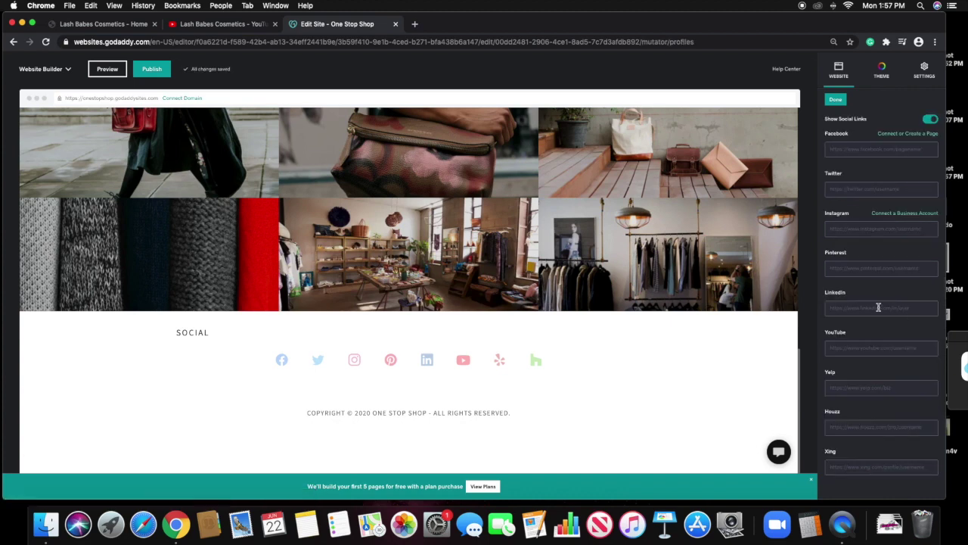
left_click(886, 227)
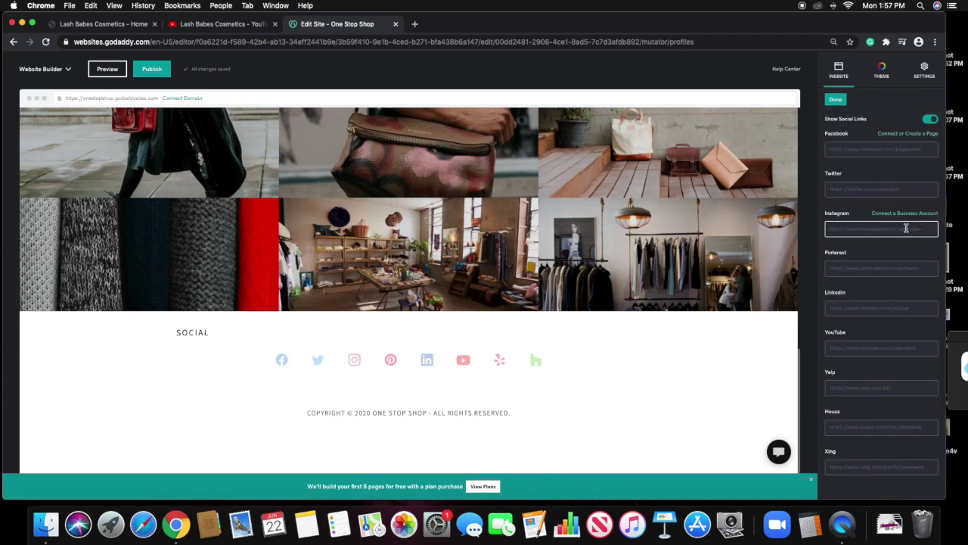
type("instagram.com/www")
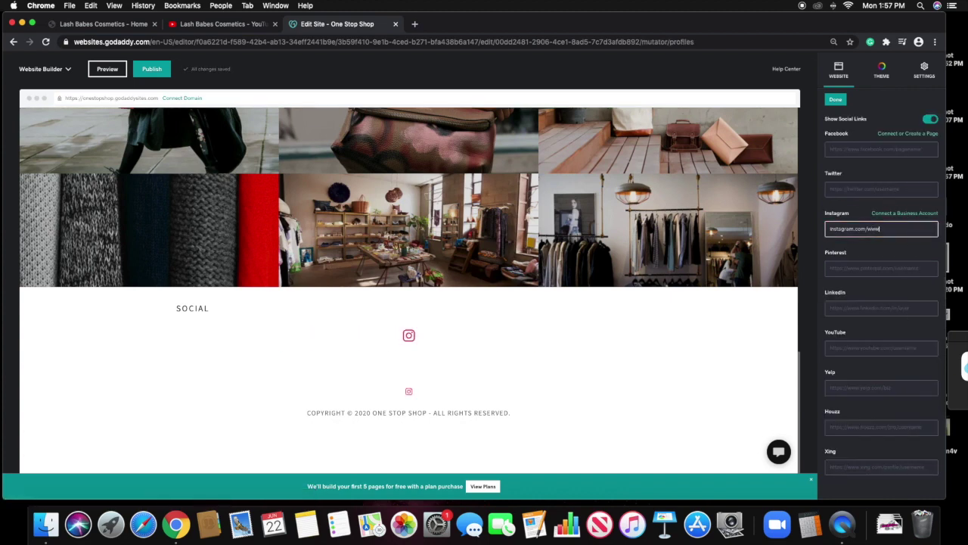
type("lashbabescosmetics")
left_click(884, 151)
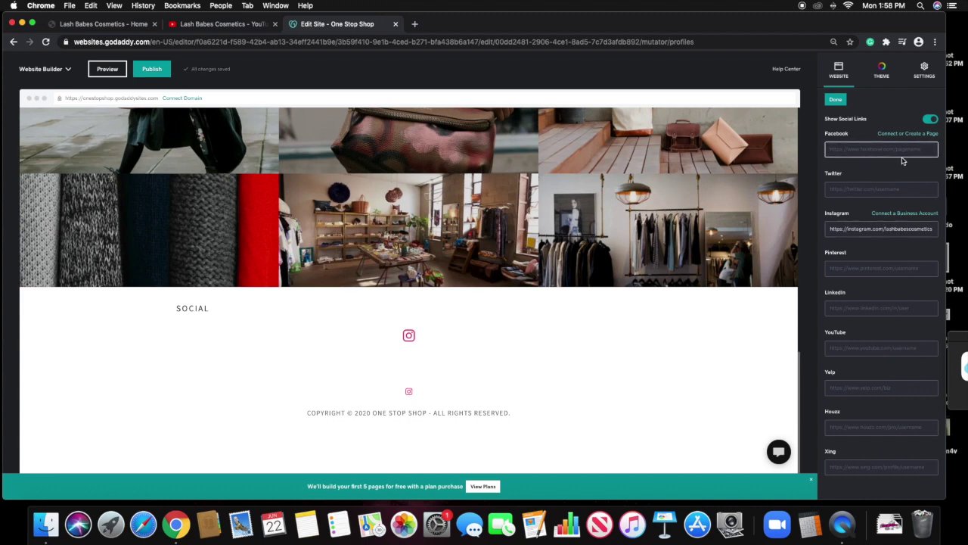
type("facebook.com/lashbabescosmetics")
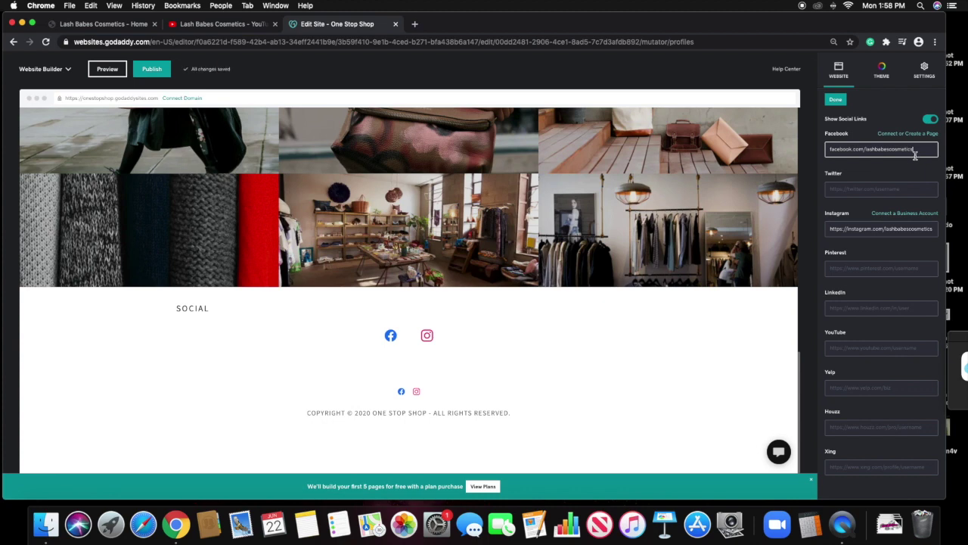
left_click(835, 99)
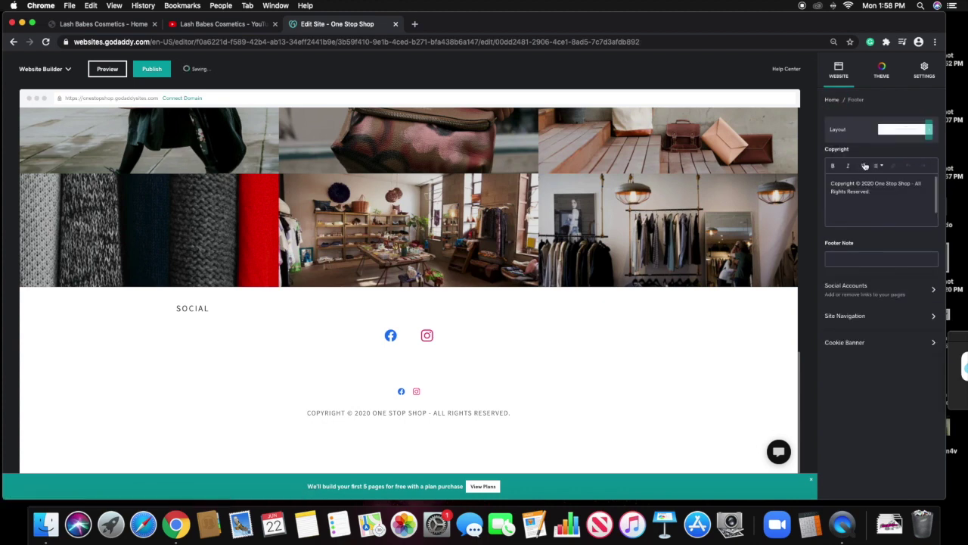
Review the home page up to its header and examine the cookie banner settings before returning to the footer settings.
scroll(678, 228, "up", 15)
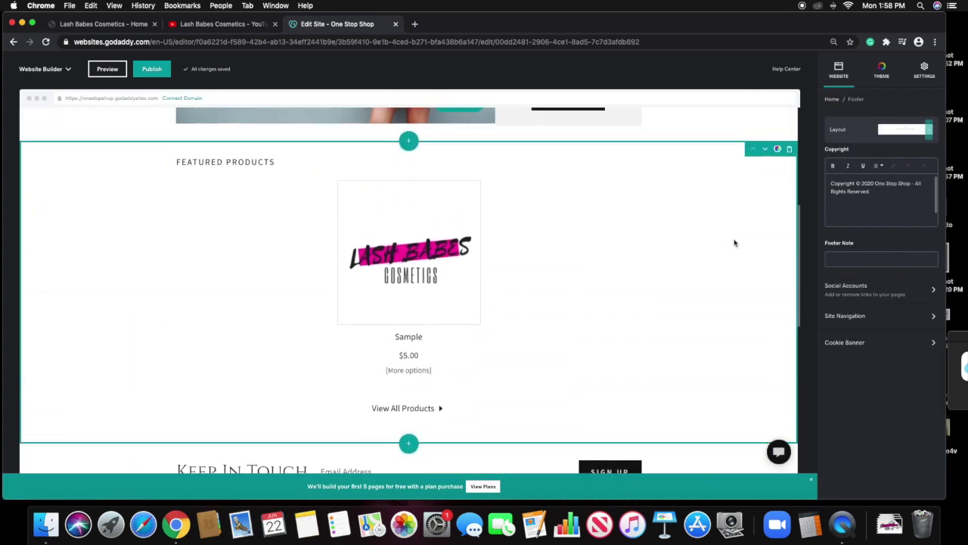
scroll(731, 242, "up", 3)
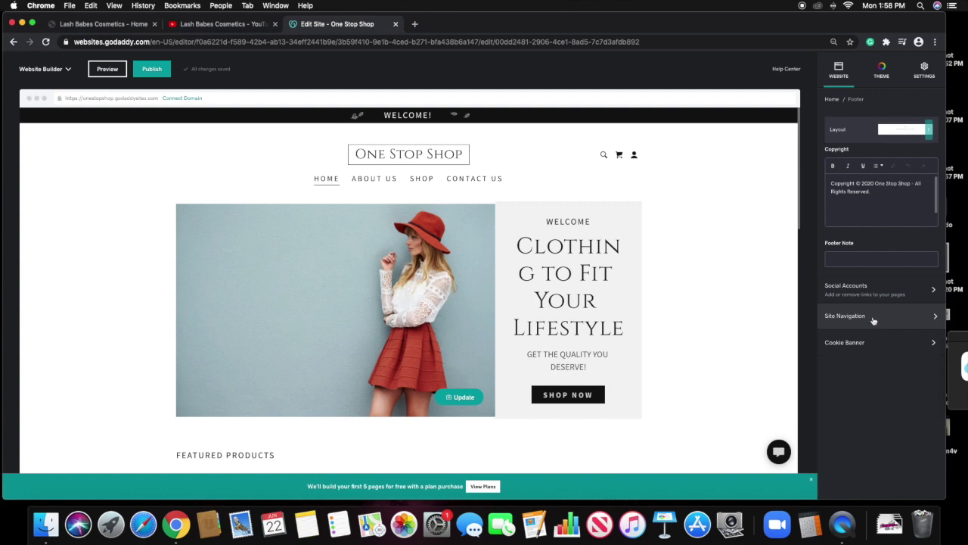
left_click(912, 341)
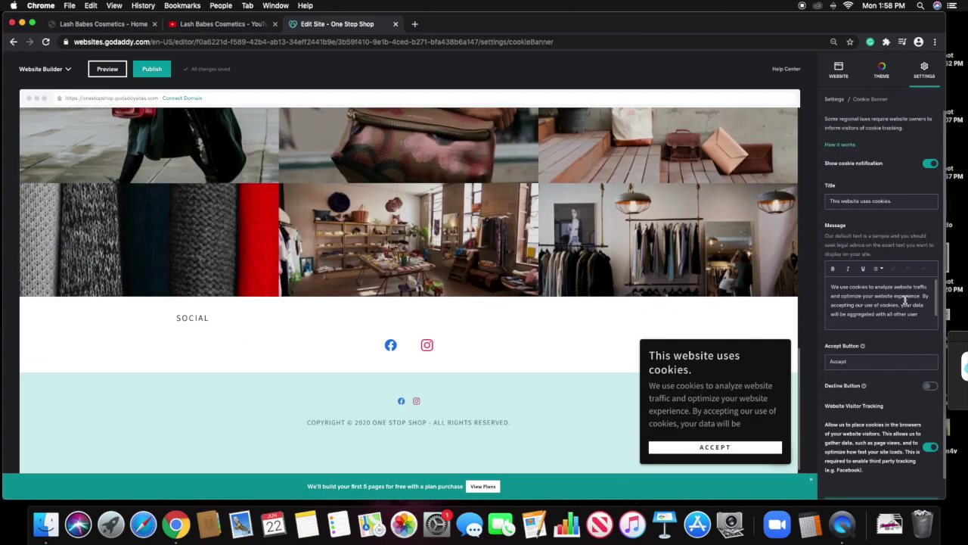
left_click(782, 400)
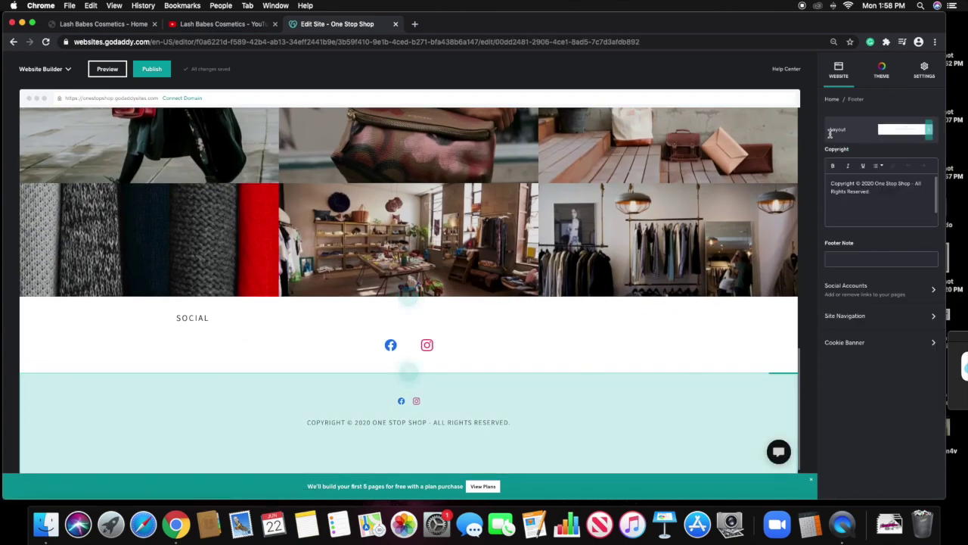
Examine the website messaging settings from the site overview, and return to the home page's section list.
left_click(833, 99)
left_click(877, 324)
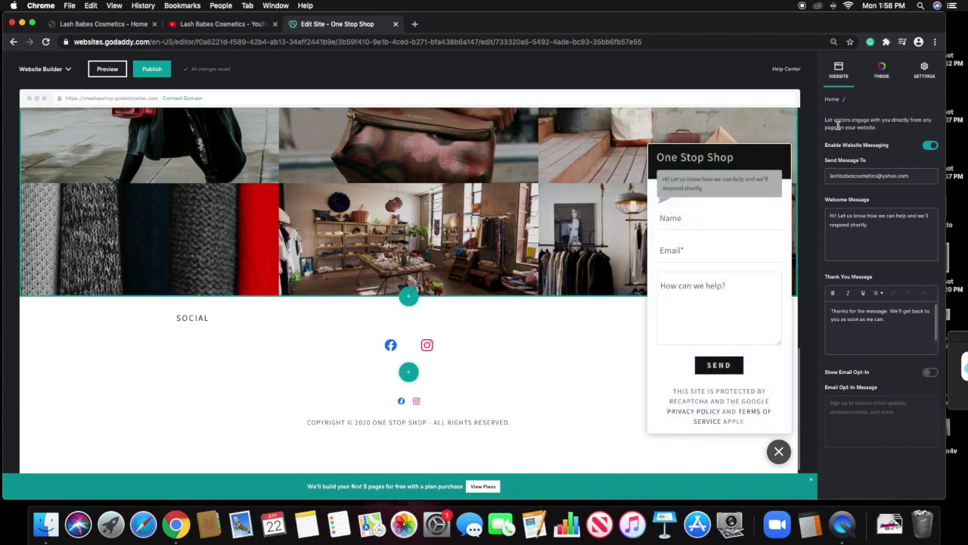
left_click(832, 99)
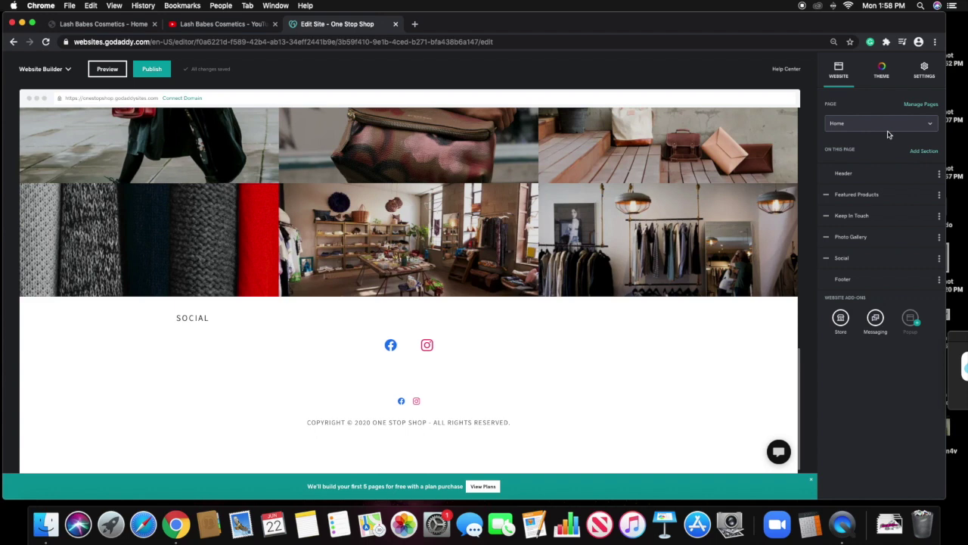
Publish the One Stop Shop website and open the live site from the publish confirmation.
scroll(718, 121, "up", 3)
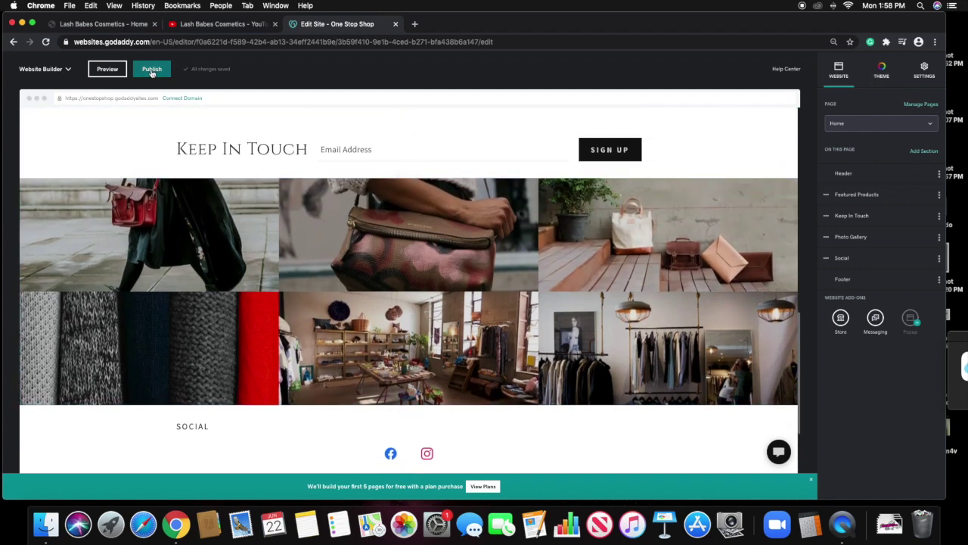
left_click(151, 69)
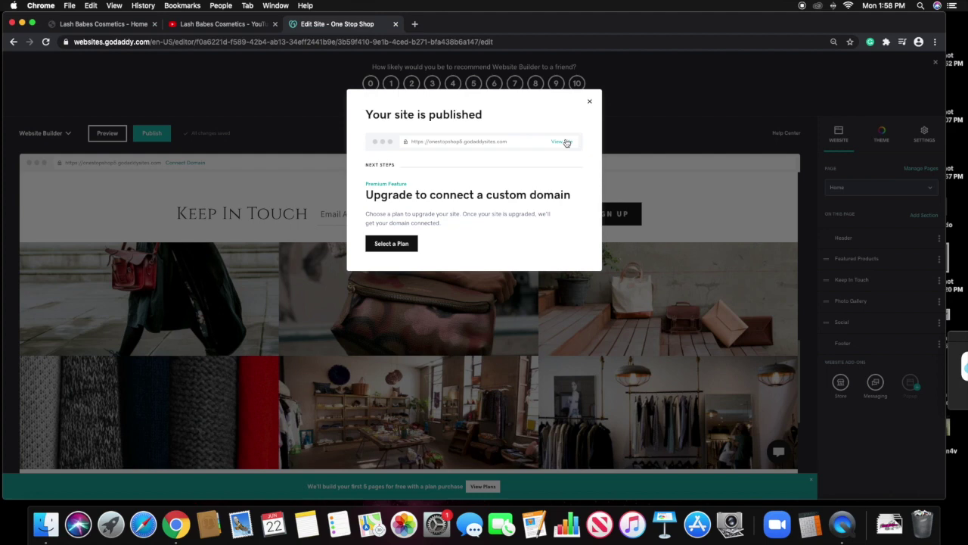
left_click(562, 142)
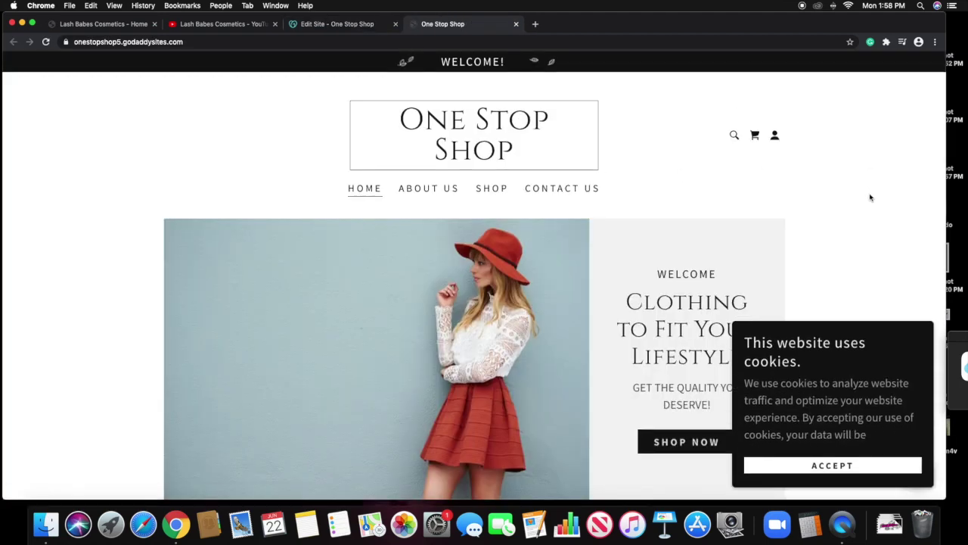
Review the live home page from the header through the featured products and photo gallery down to the footer.
scroll(871, 195, "down", 2)
scroll(872, 201, "down", 10)
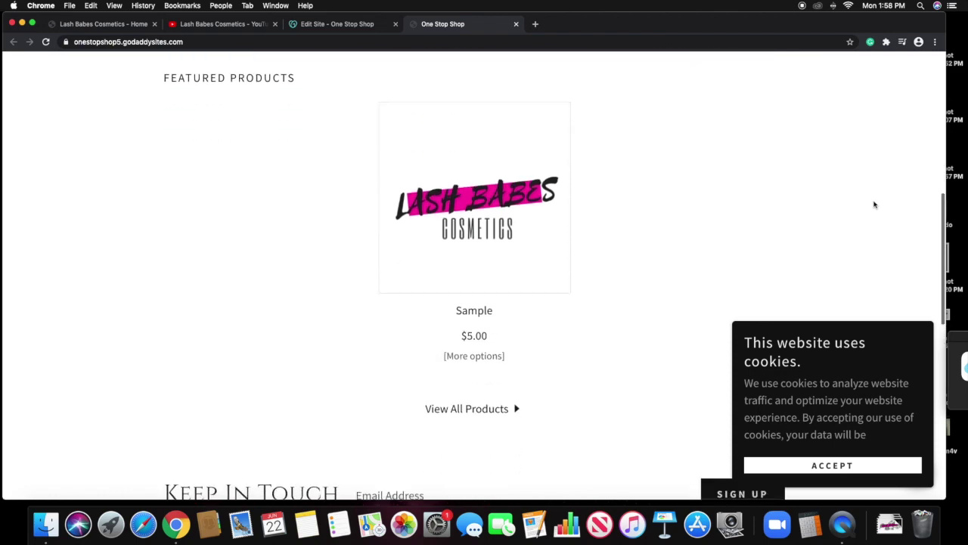
scroll(873, 205, "down", 5)
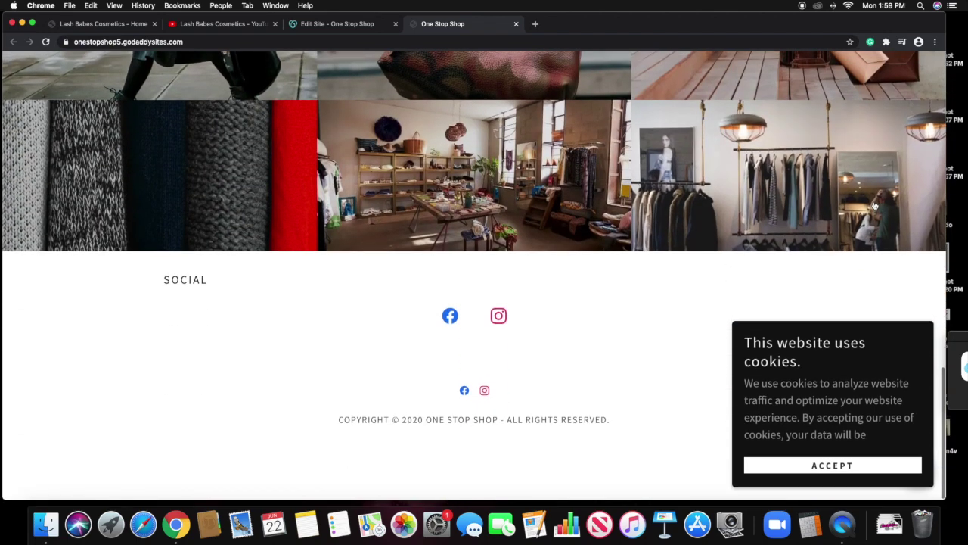
scroll(874, 205, "down", 2)
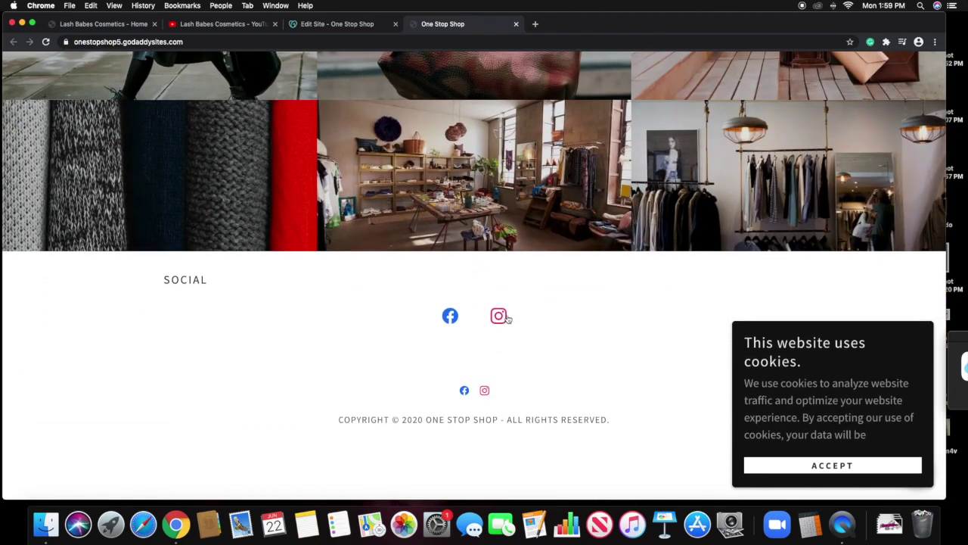
Test the Instagram and Facebook links in the live site's Social section, close both opened pages and return to the home page header.
left_click(499, 317)
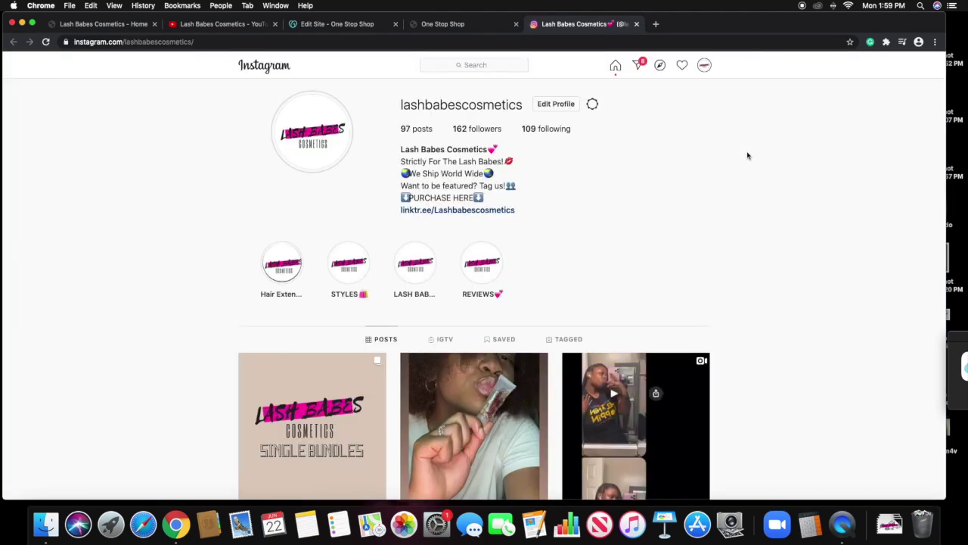
left_click(443, 25)
left_click(451, 318)
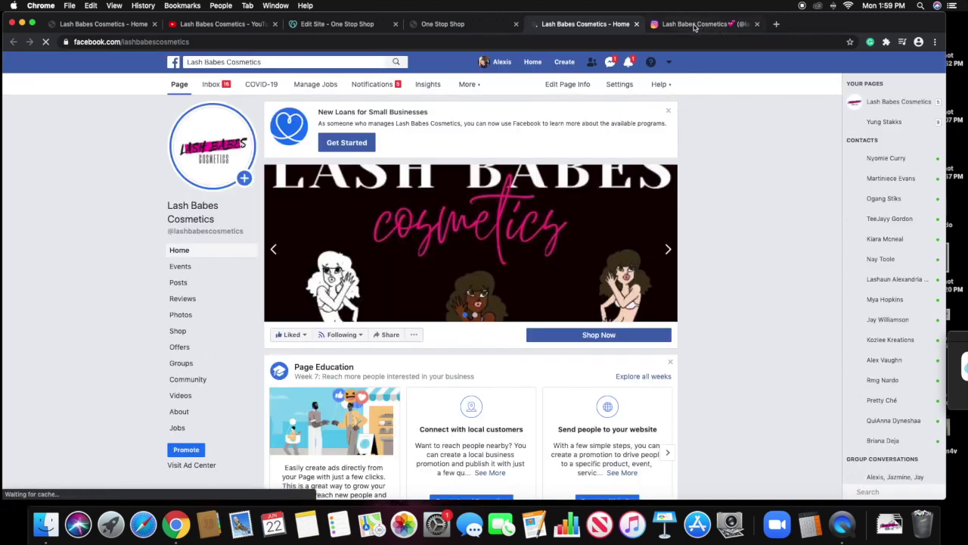
left_click(636, 24)
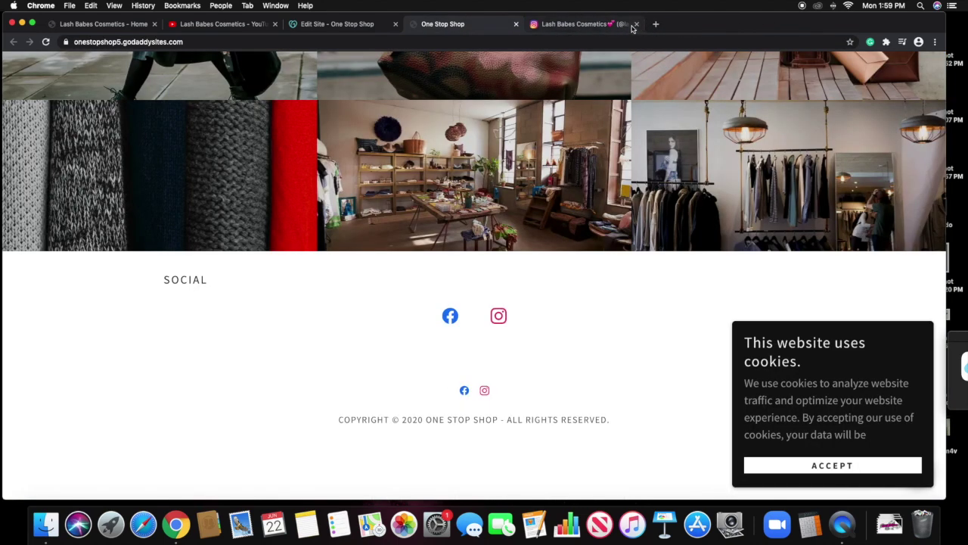
left_click(636, 24)
scroll(711, 111, "up", 15)
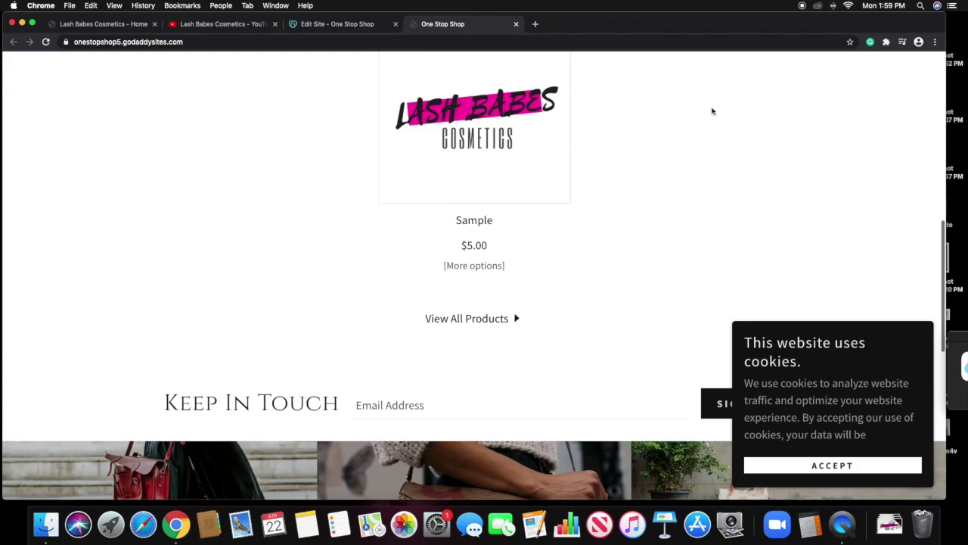
scroll(719, 115, "up", 3)
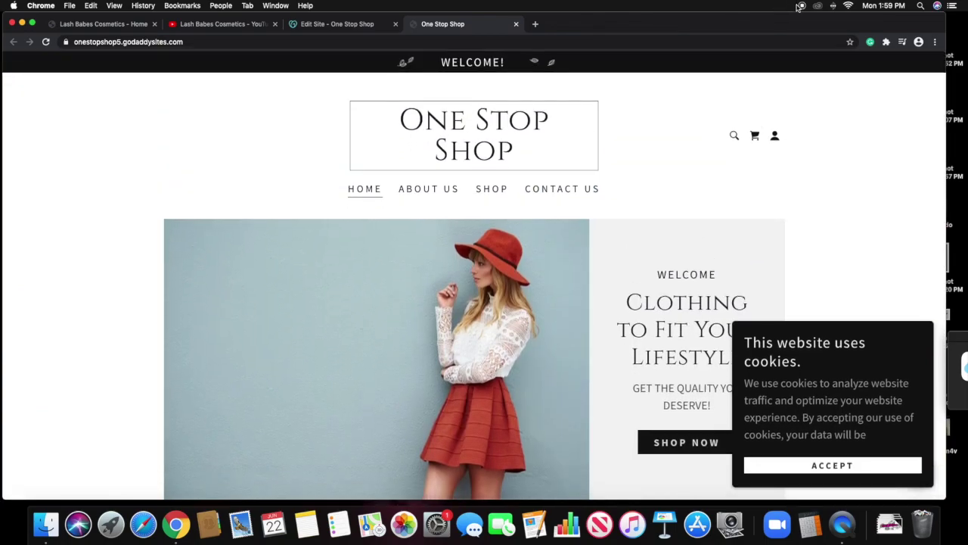